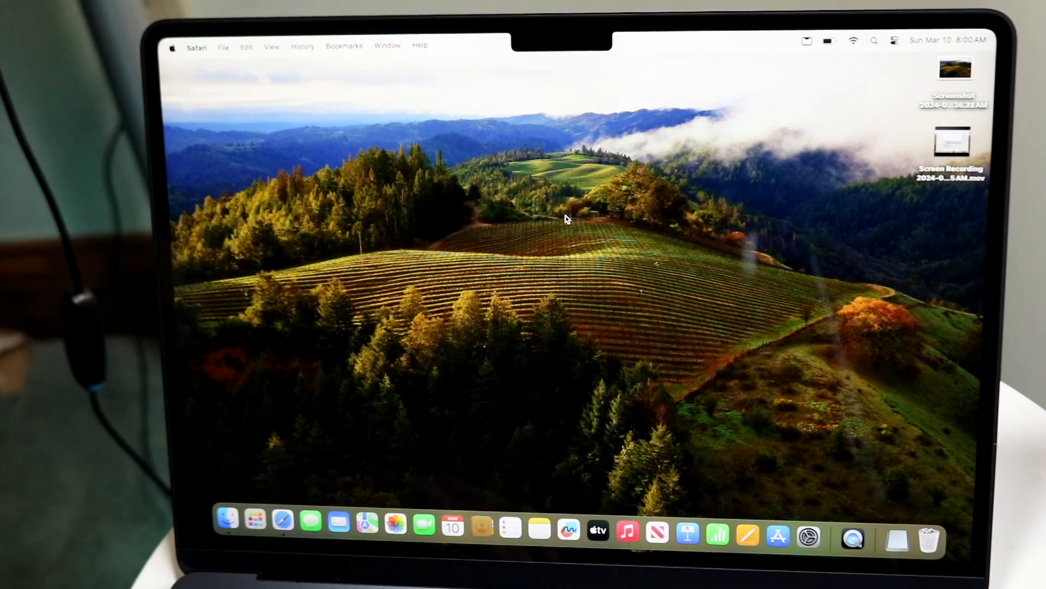
Drag on the empty desktop so Finder becomes the active app instead of Safari
drag(565, 219, 526, 140)
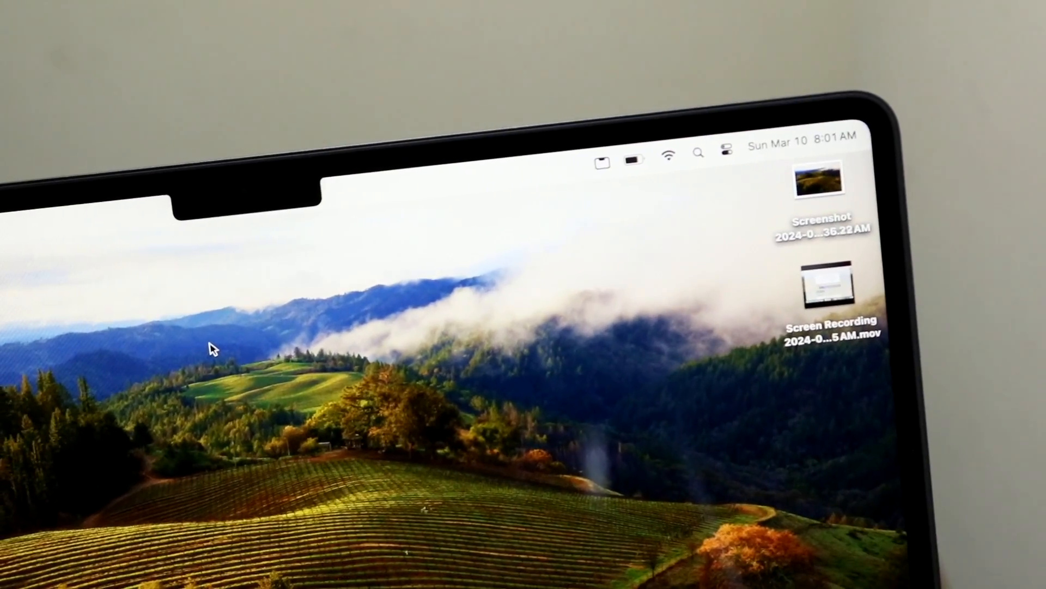
click(635, 161)
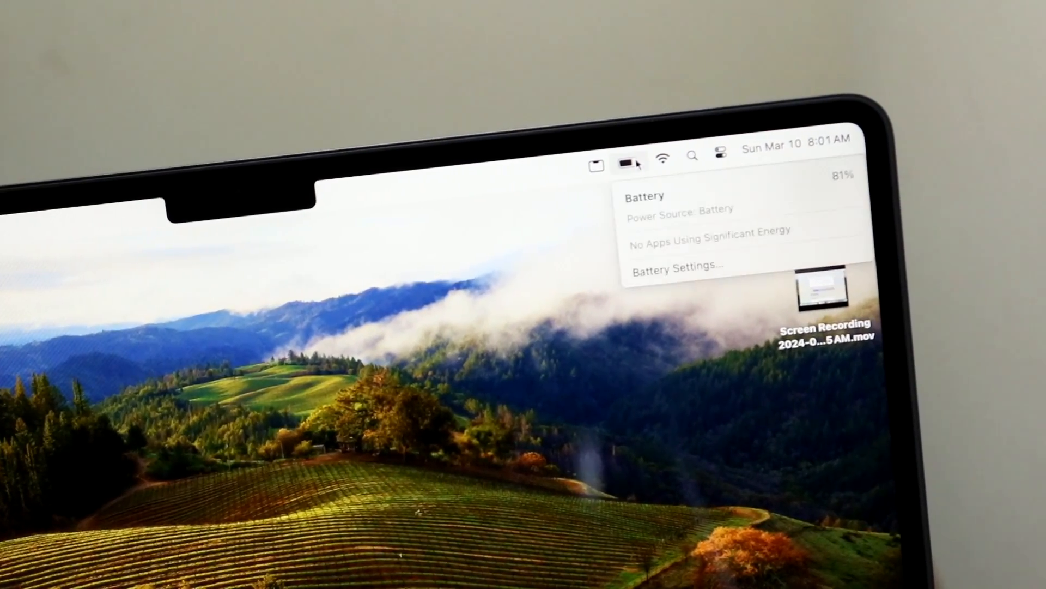
key(super+shift+3)
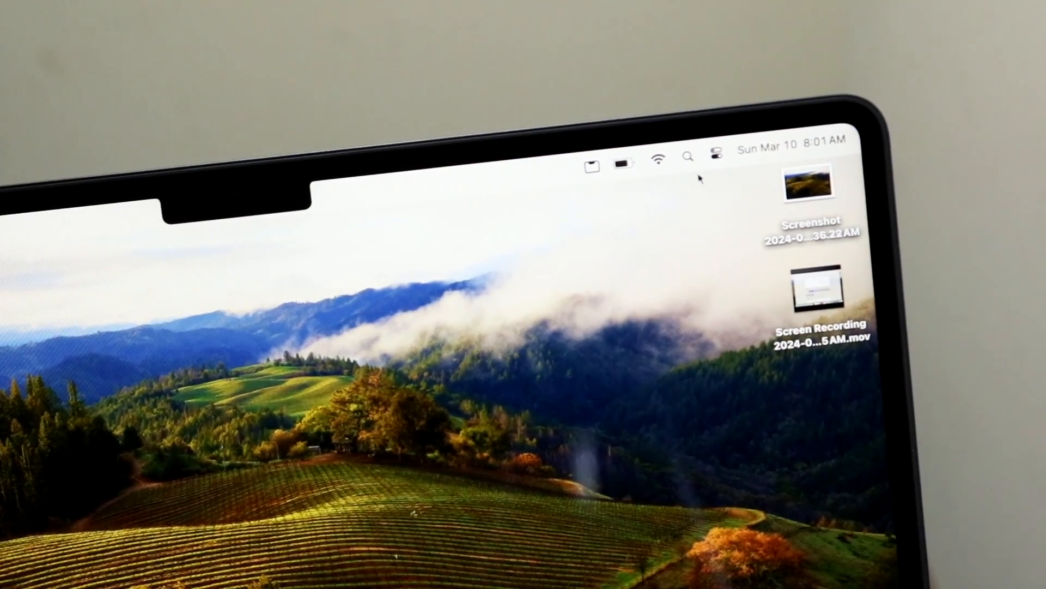
click(720, 156)
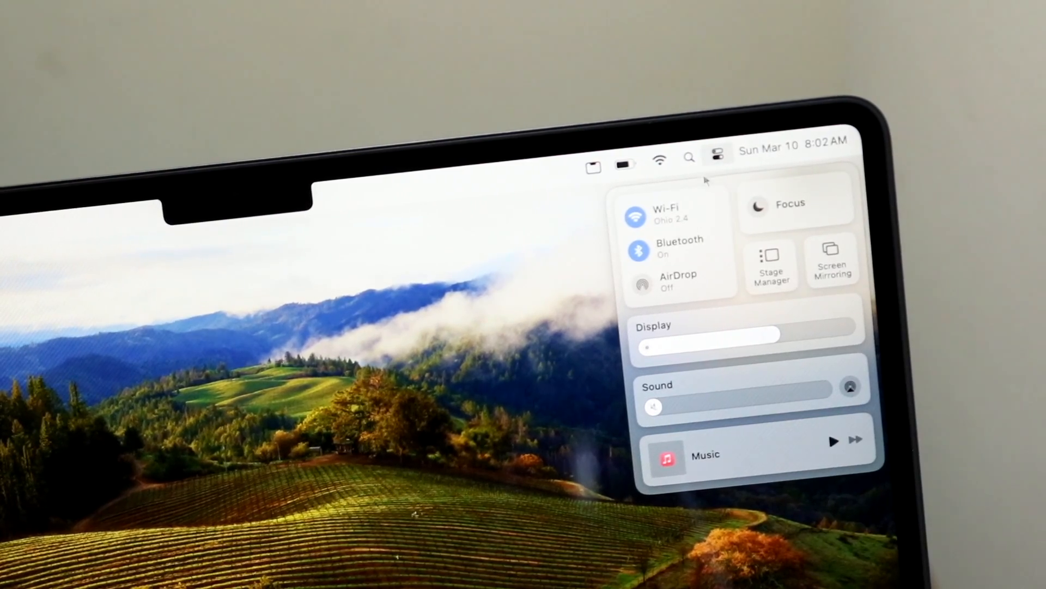
click(428, 428)
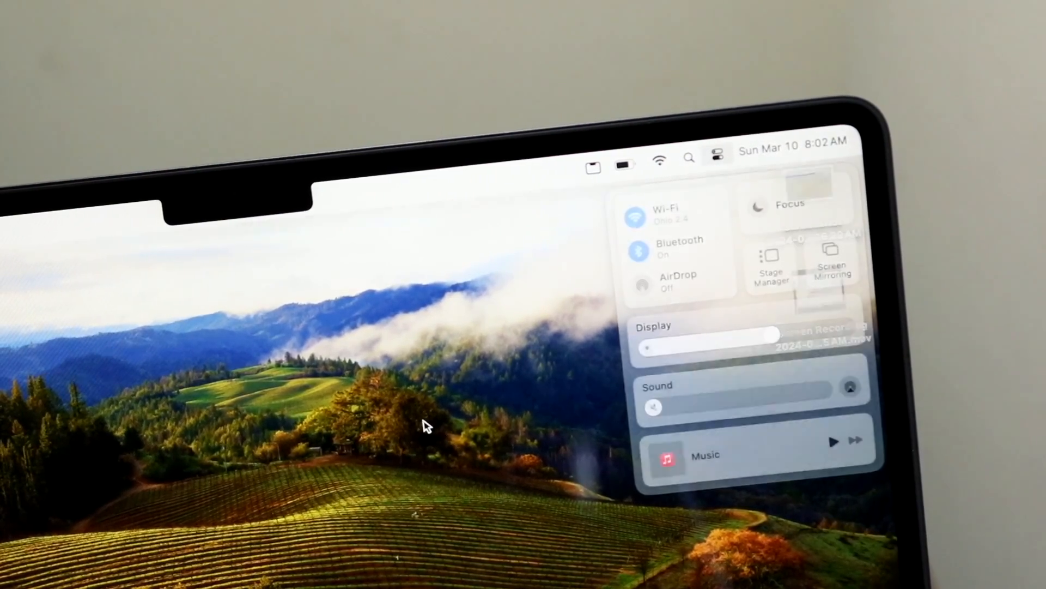
click(815, 133)
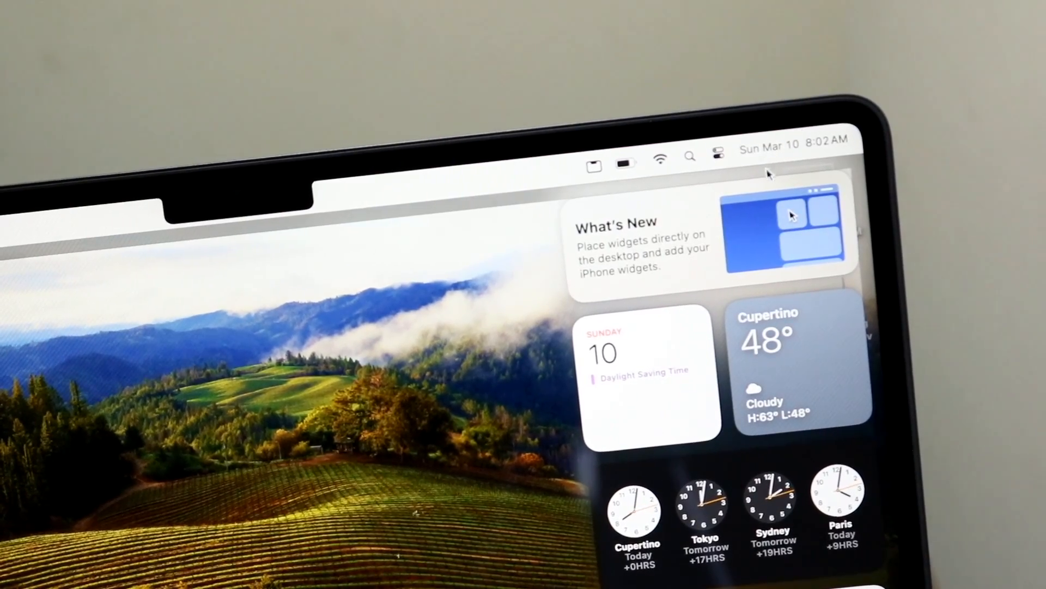
scroll(738, 343, down, 2)
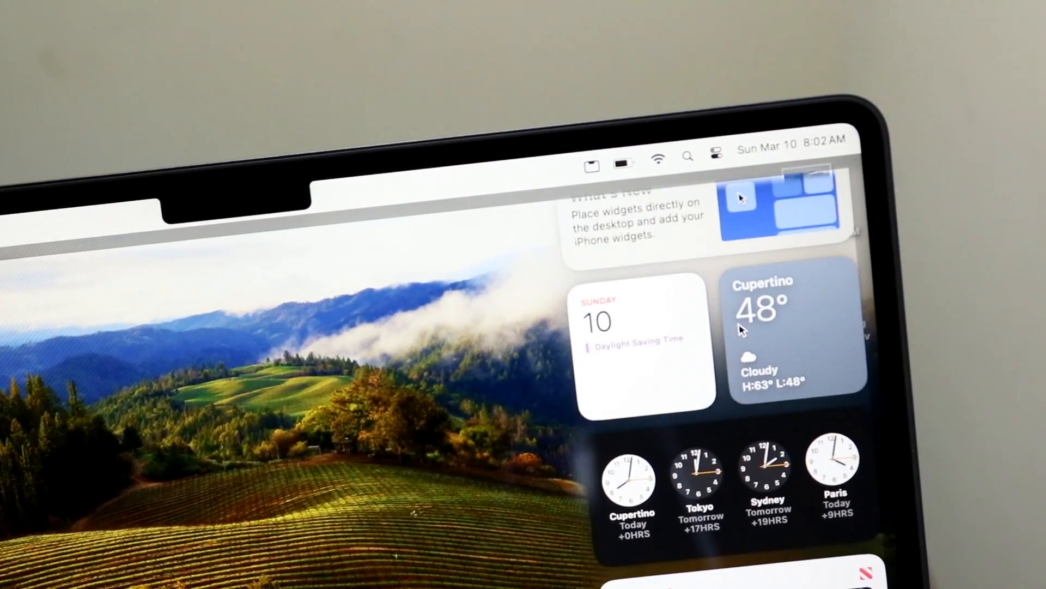
scroll(739, 337, down, 2)
scroll(741, 330, down, 2)
scroll(741, 324, down, 4)
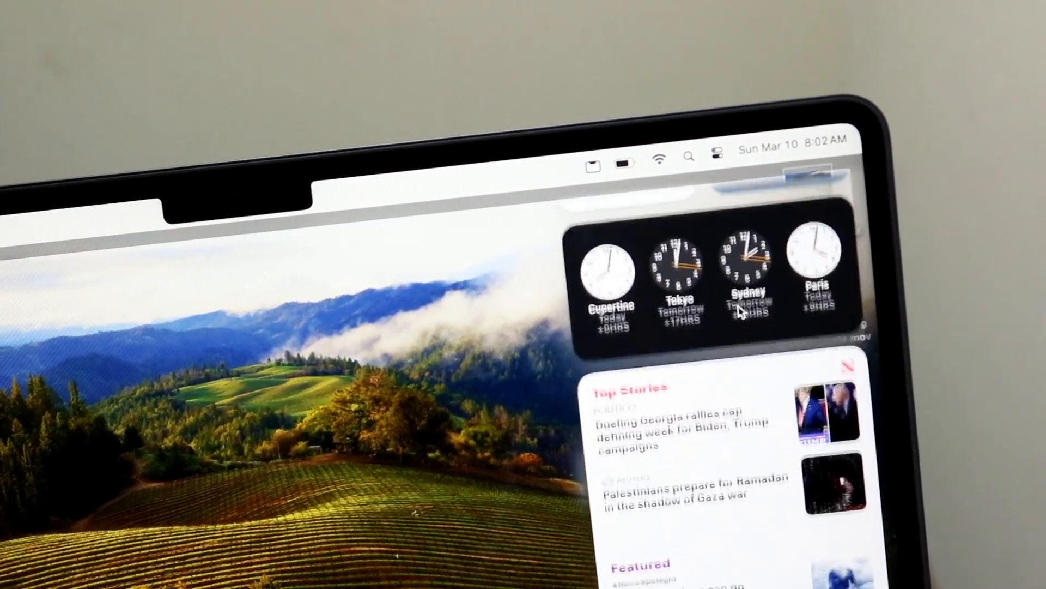
scroll(740, 311, down, 2)
scroll(741, 311, down, 2)
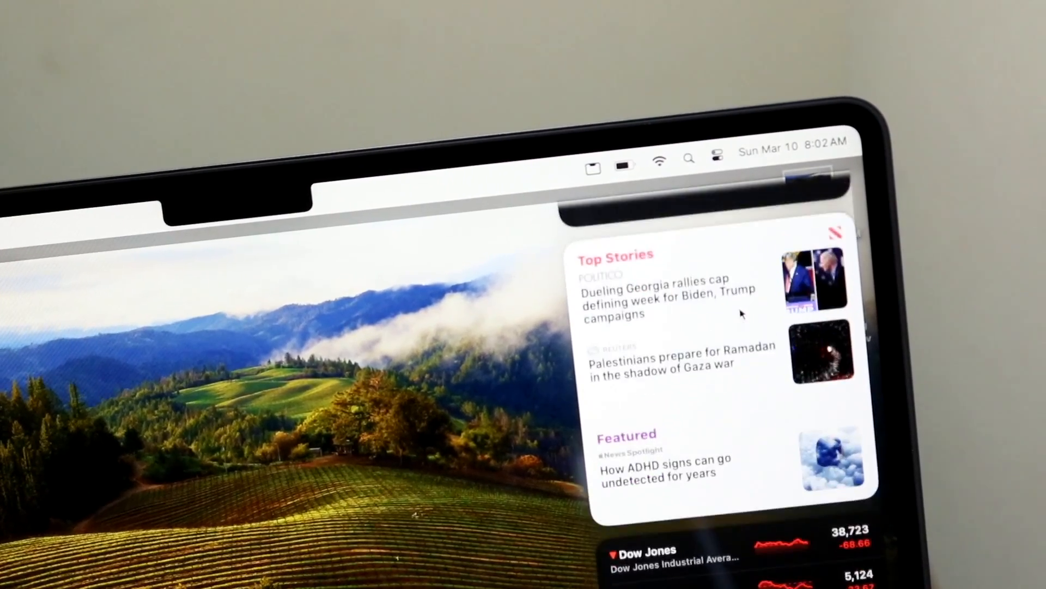
scroll(741, 312, up, 5)
scroll(742, 314, up, 4)
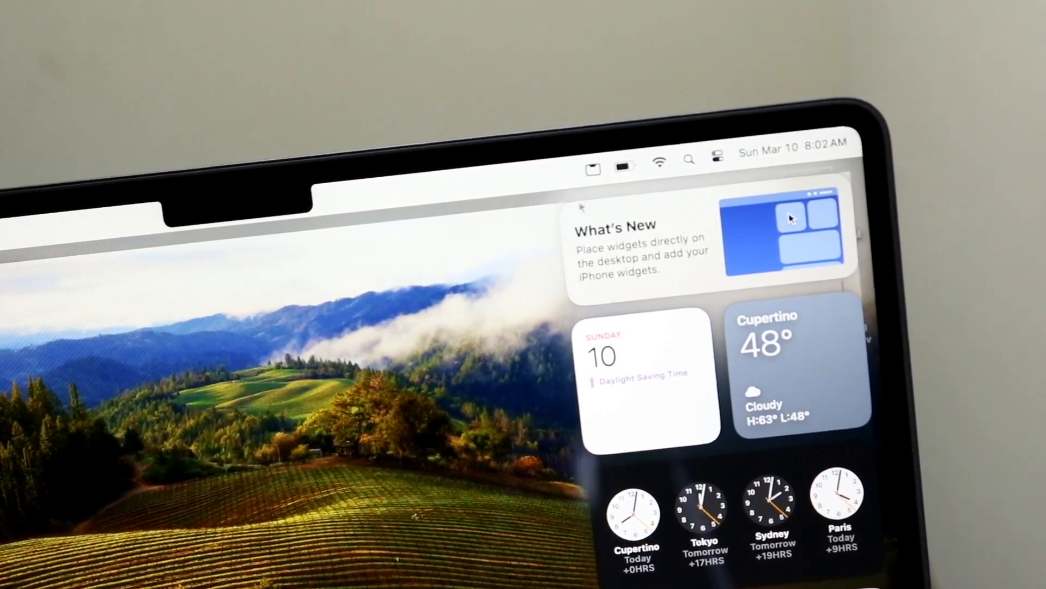
click(457, 282)
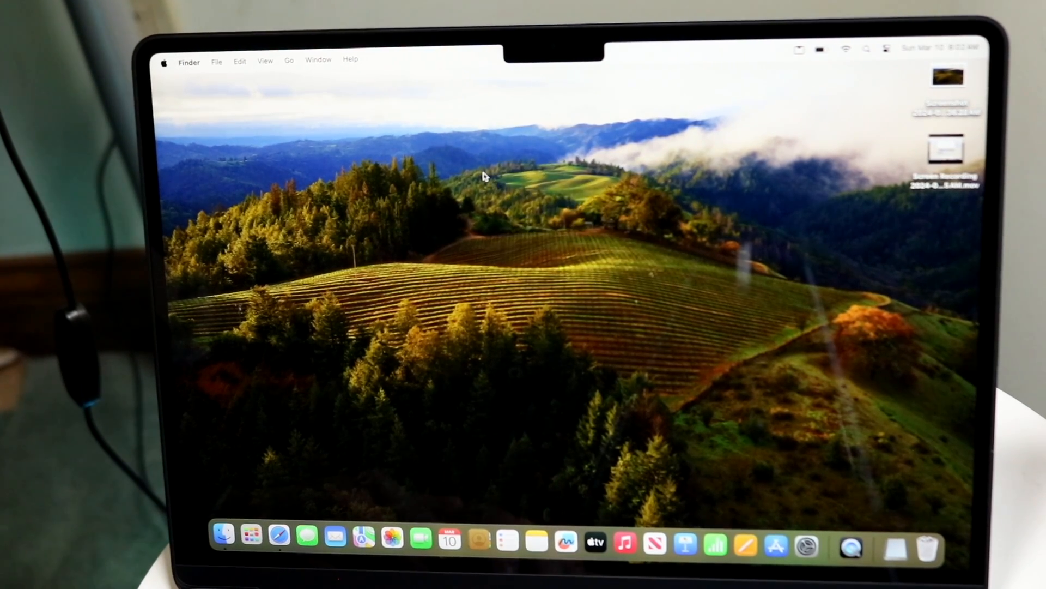
right_click(484, 175)
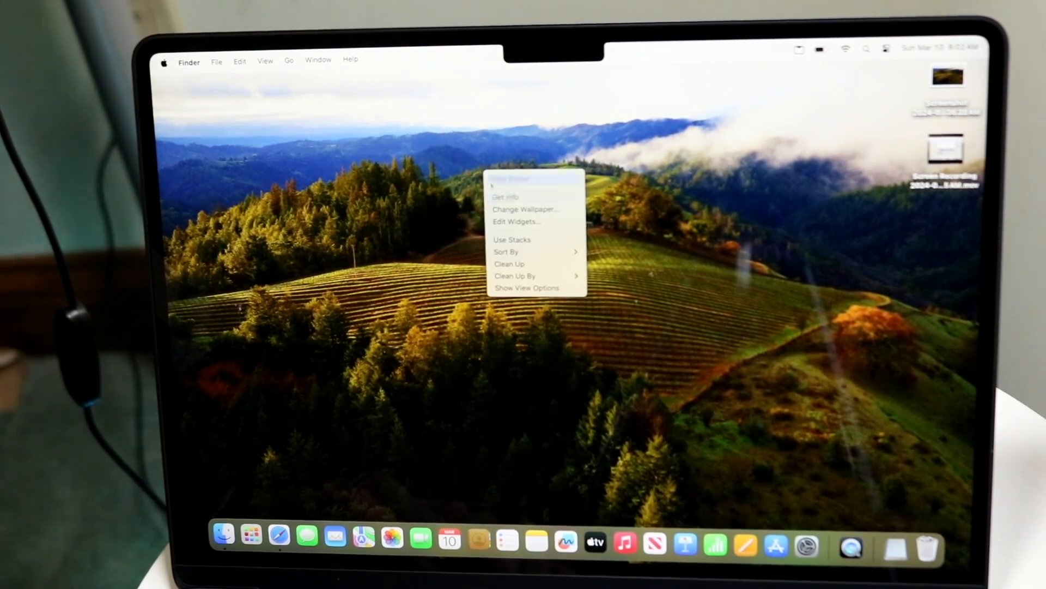
click(332, 232)
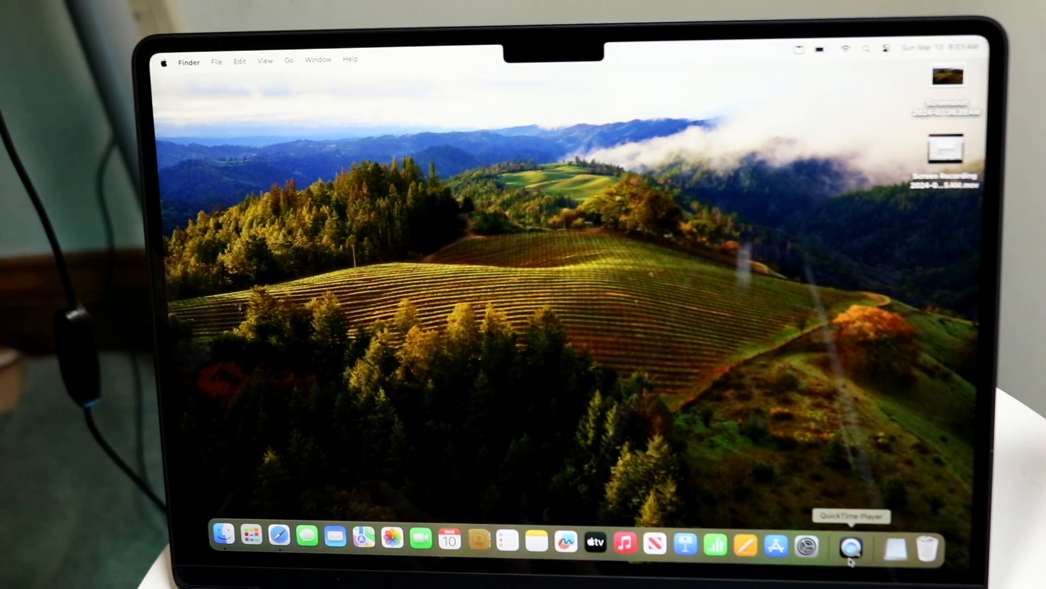
click(223, 534)
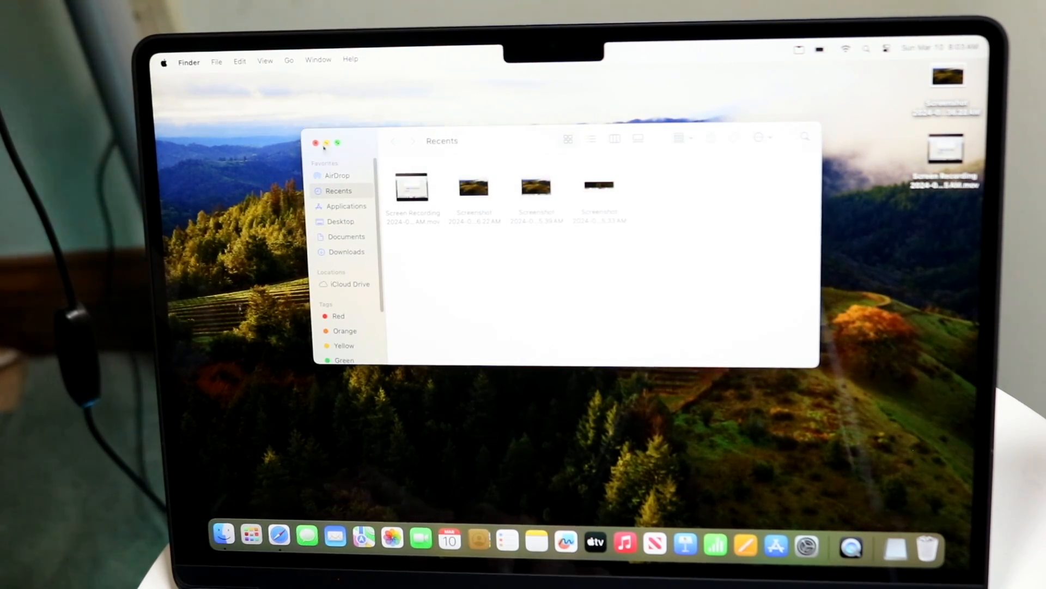
scroll(333, 222, down, 2)
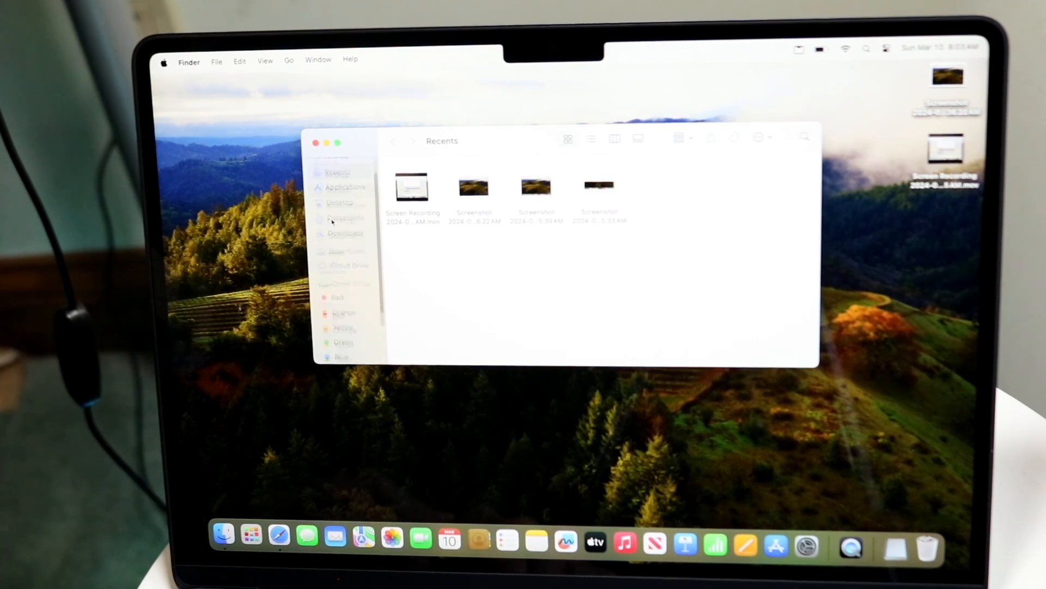
scroll(332, 219, up, 2)
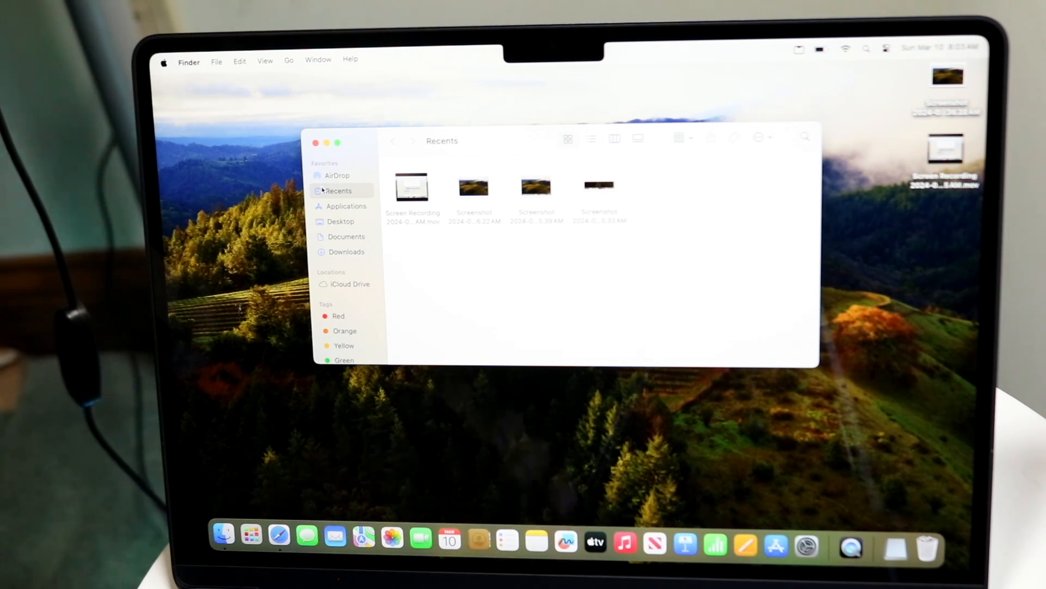
click(343, 206)
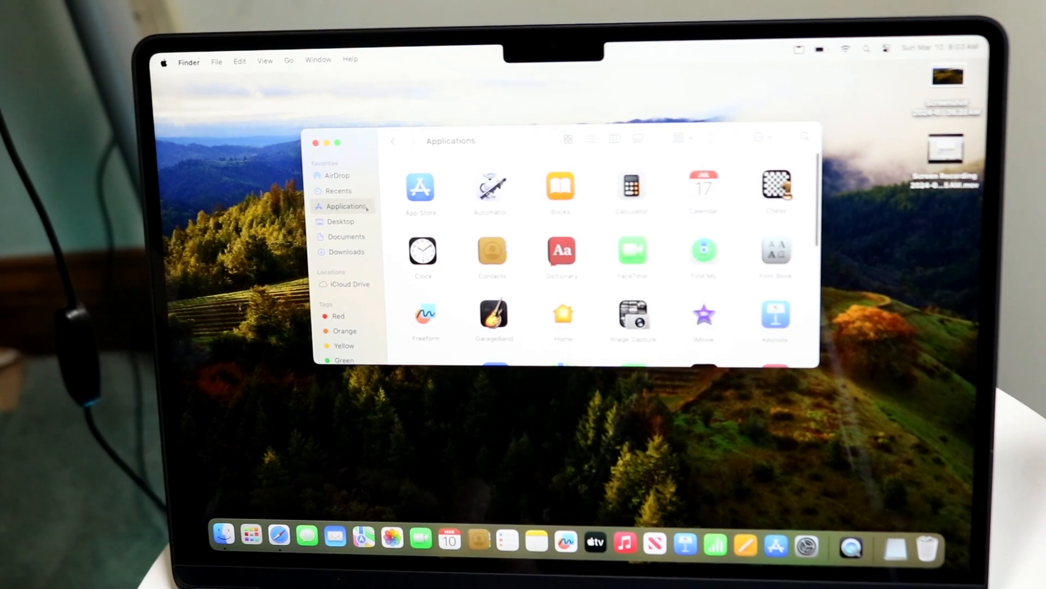
scroll(396, 222, down, 5)
scroll(396, 221, down, 5)
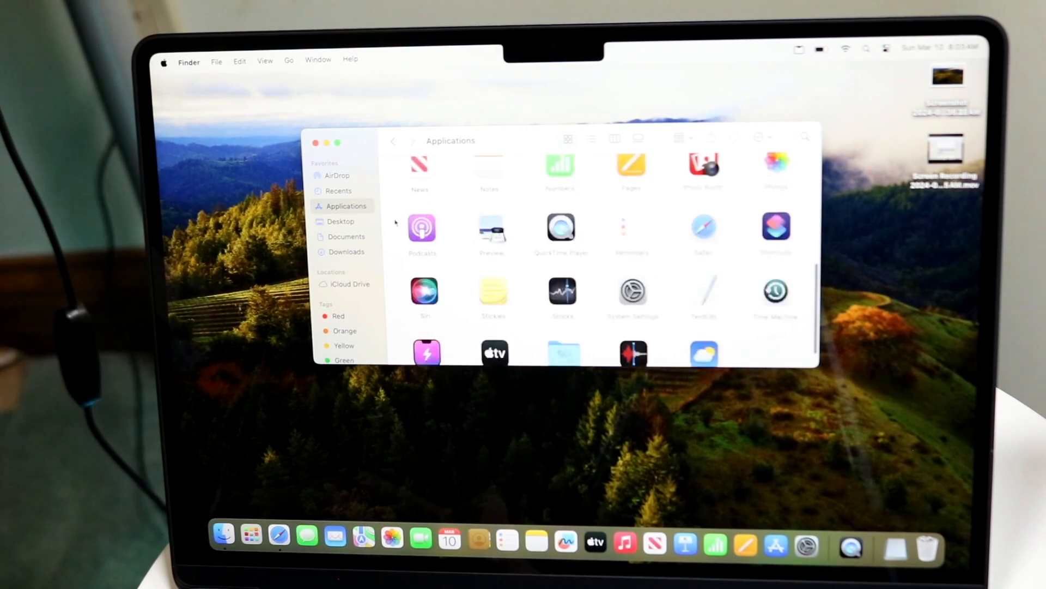
scroll(396, 222, down, 2)
scroll(395, 222, up, 10)
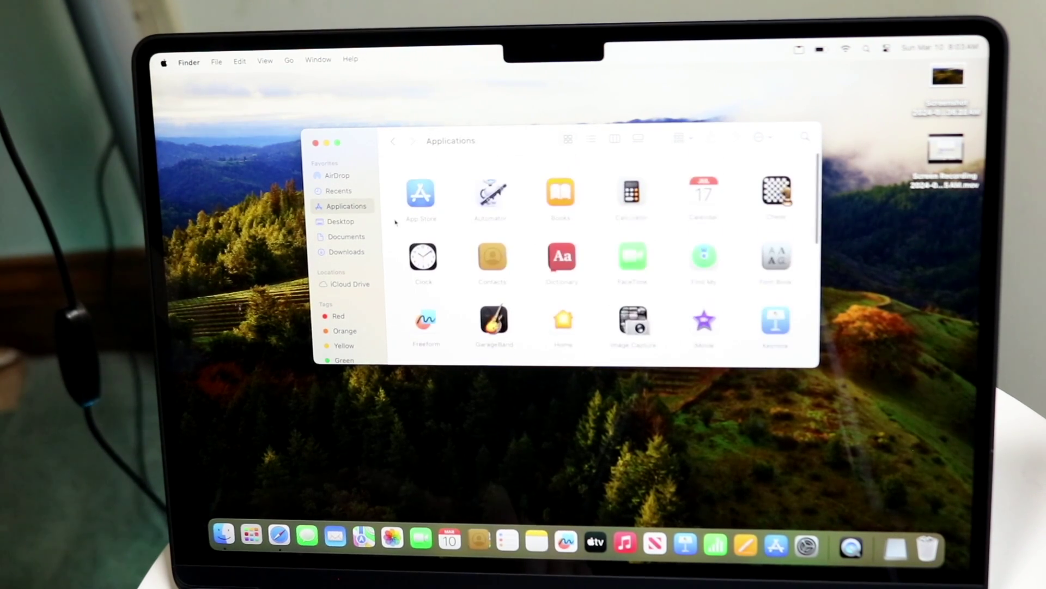
click(316, 143)
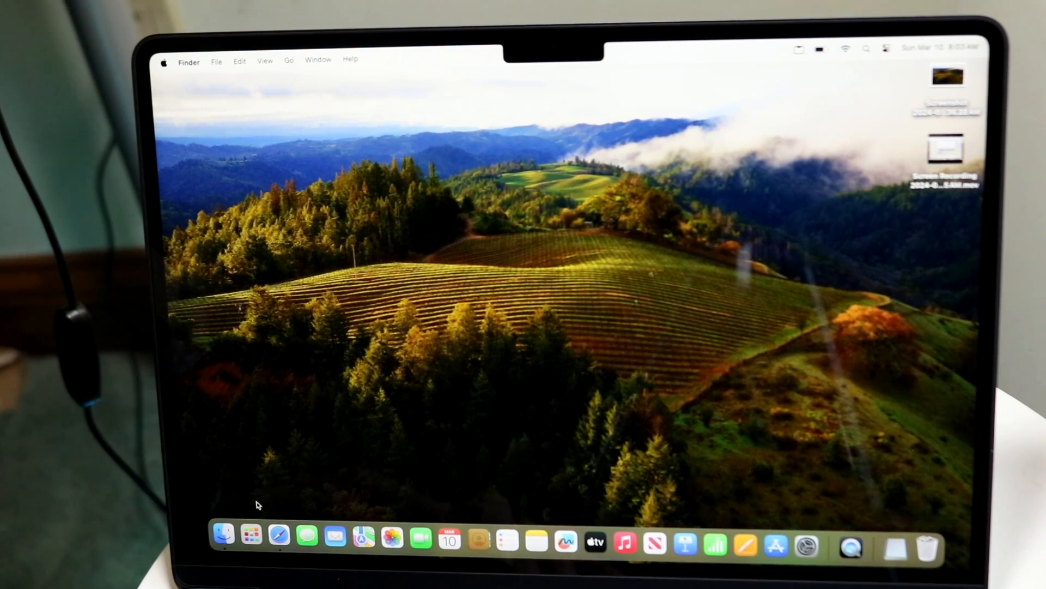
Launch Safari from the Dock and close it, then remove FaceTime via Options > Remove from Dock
click(279, 534)
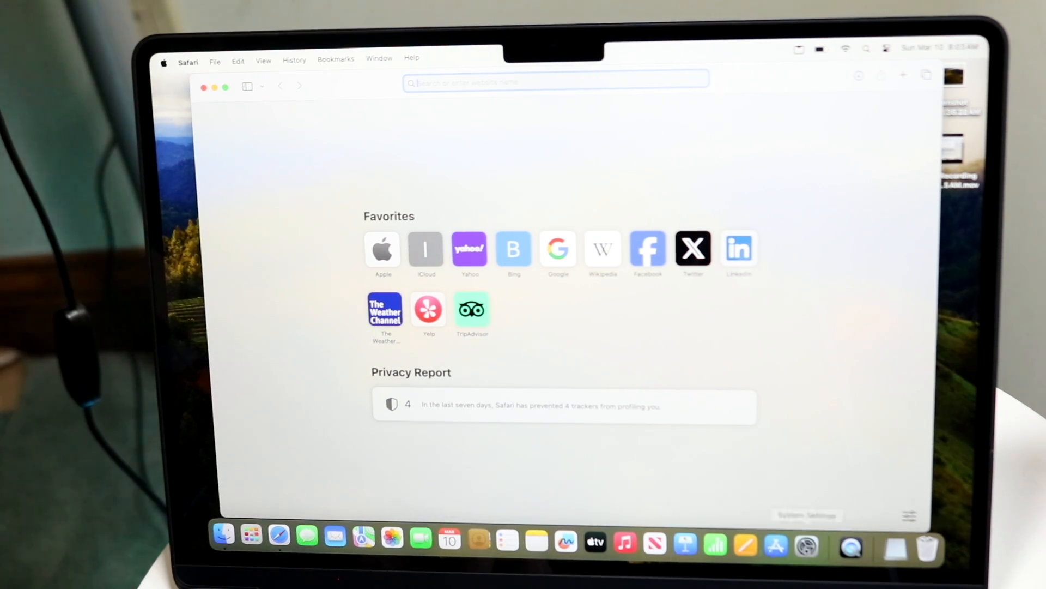
click(203, 87)
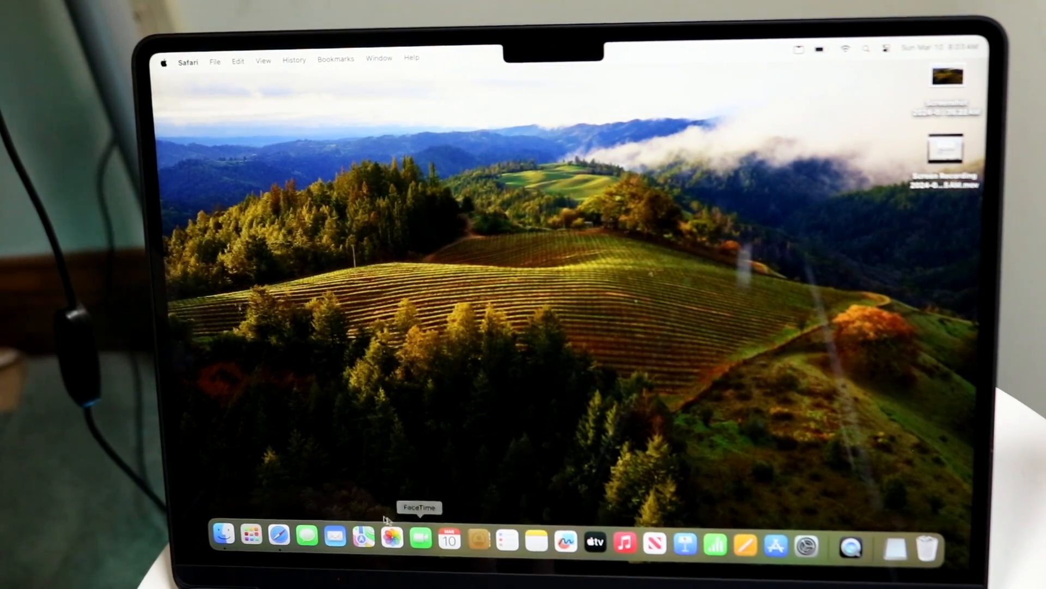
right_click(413, 543)
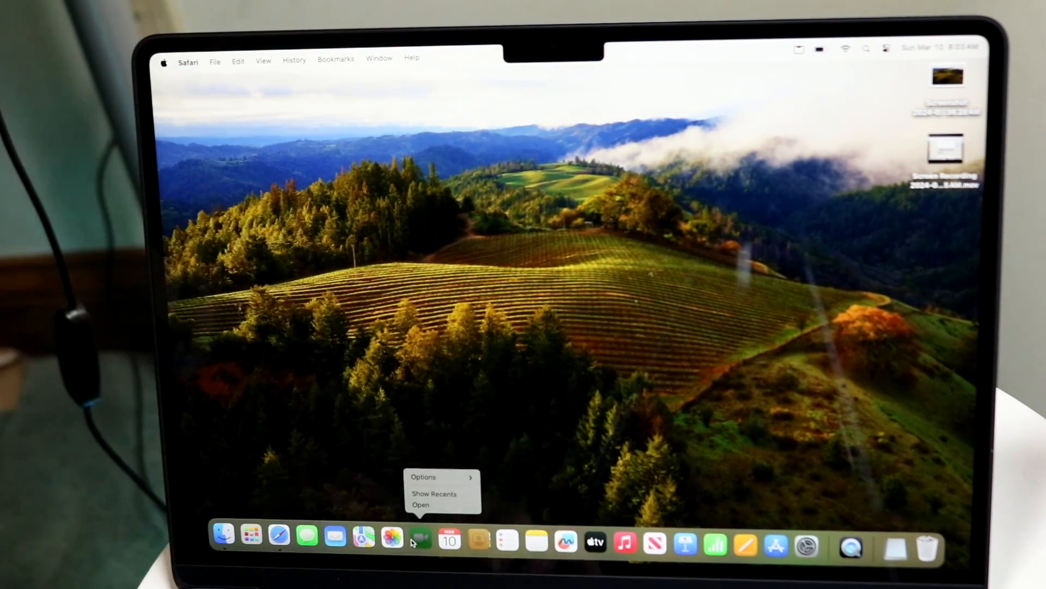
mouse_move(433, 477)
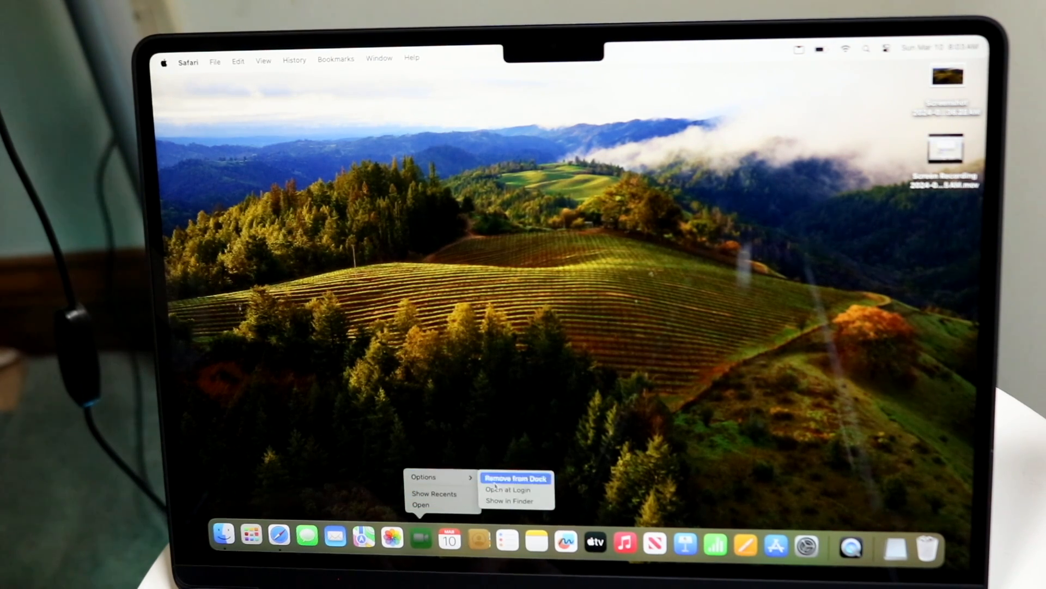
click(500, 479)
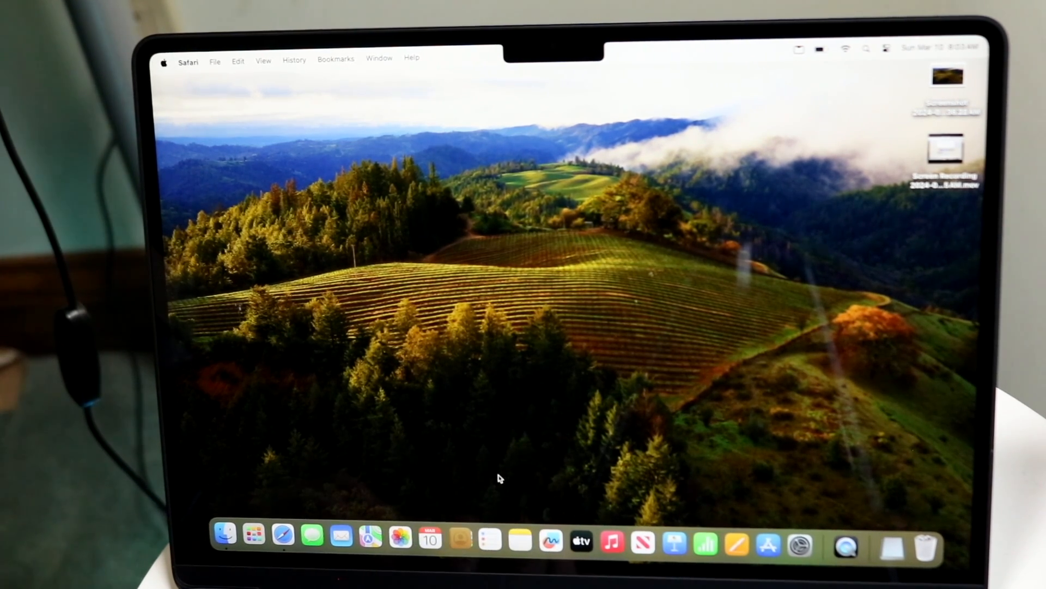
click(227, 536)
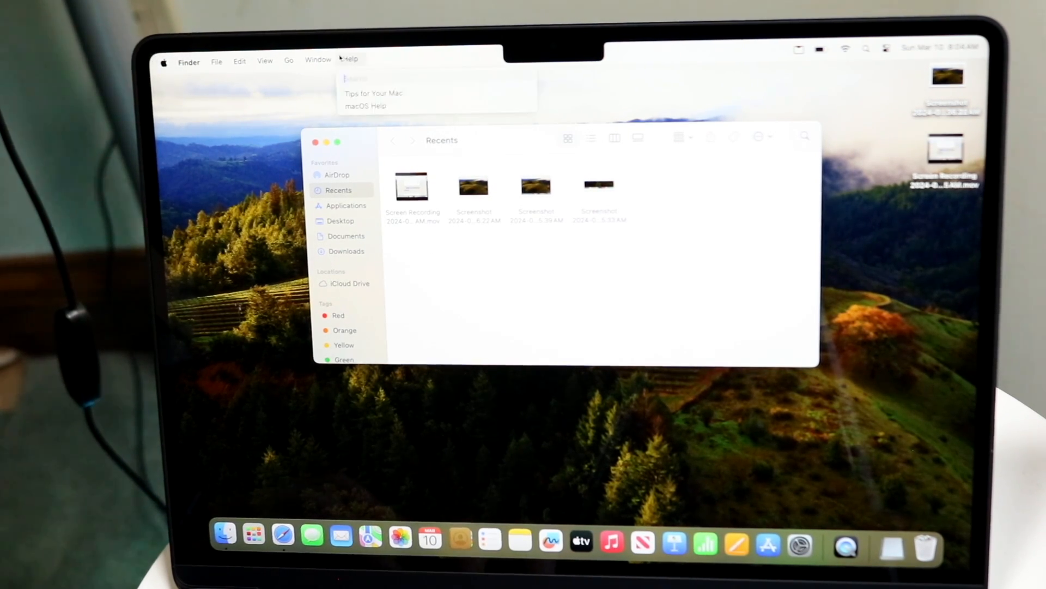
click(163, 61)
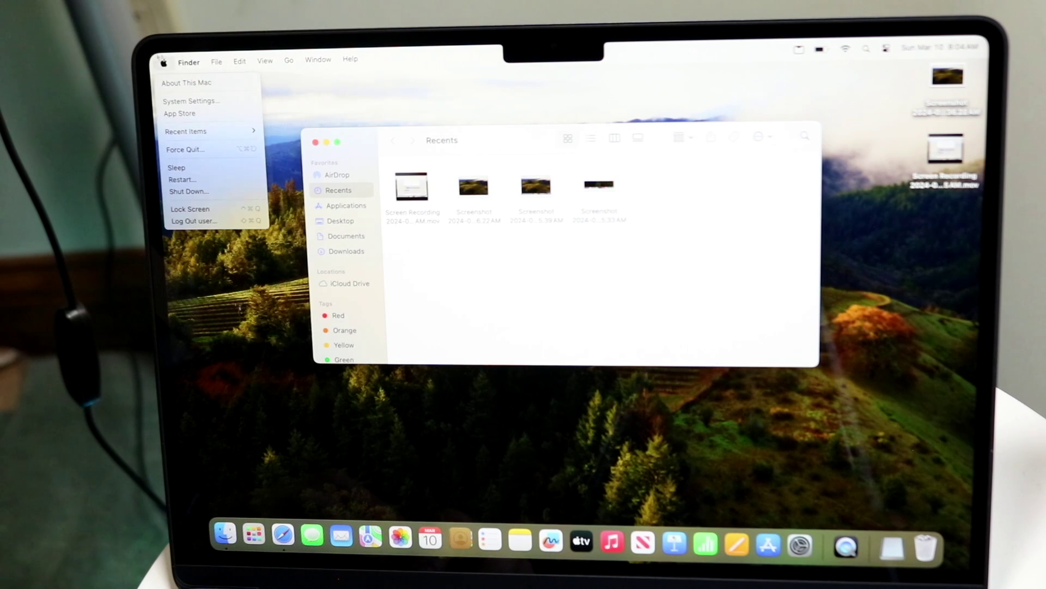
click(163, 62)
click(240, 61)
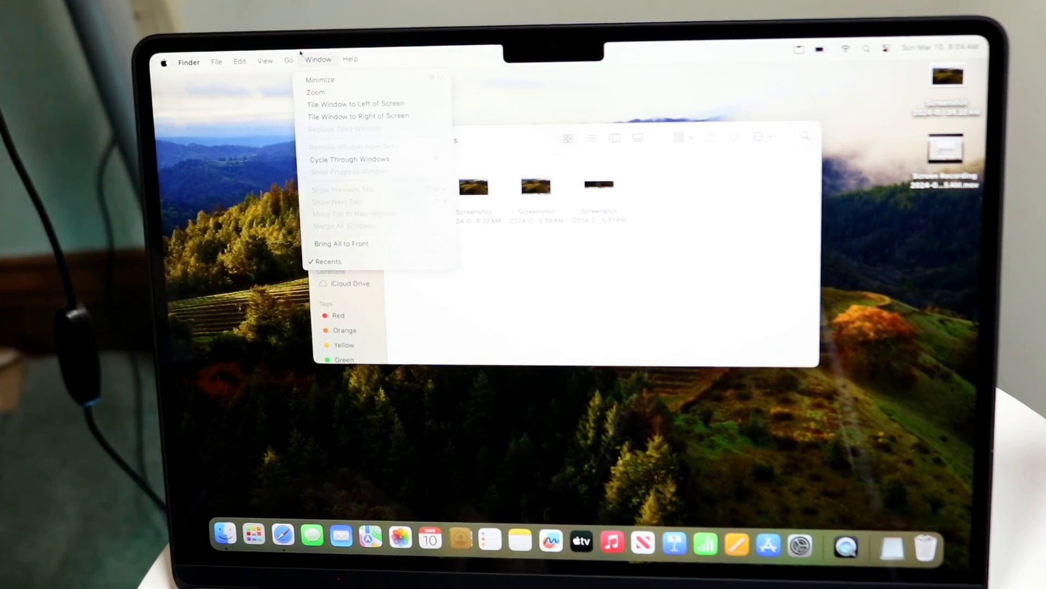
click(162, 60)
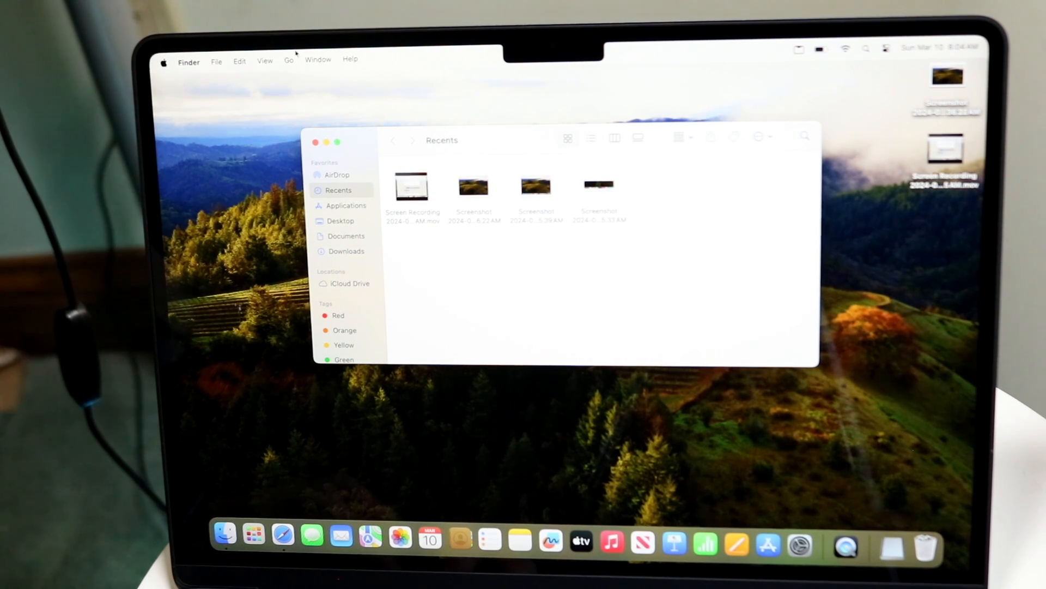
click(315, 142)
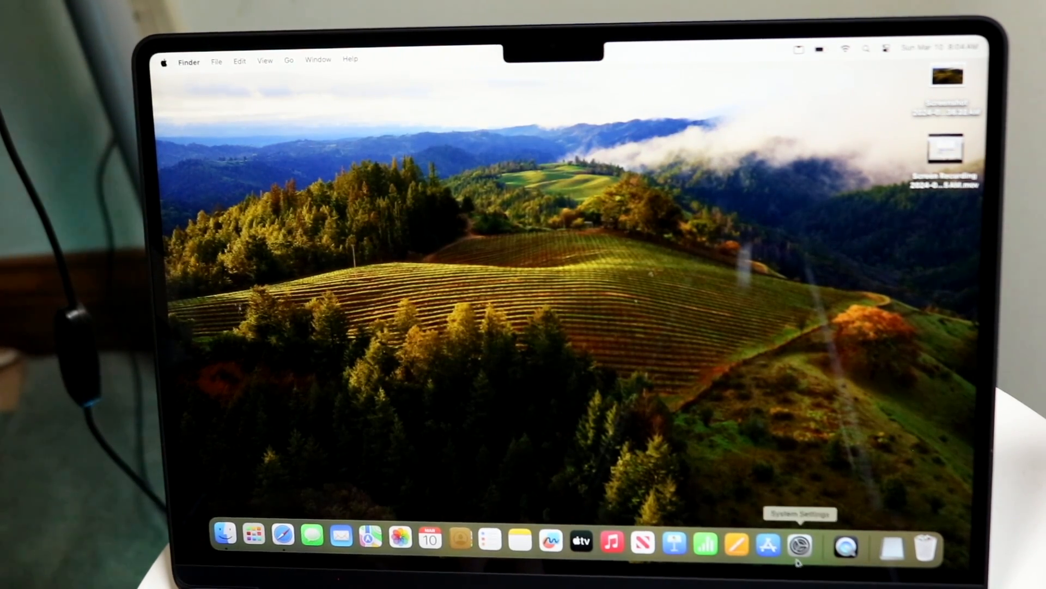
Launch the App Store from the Dock onto its Discover page
click(769, 544)
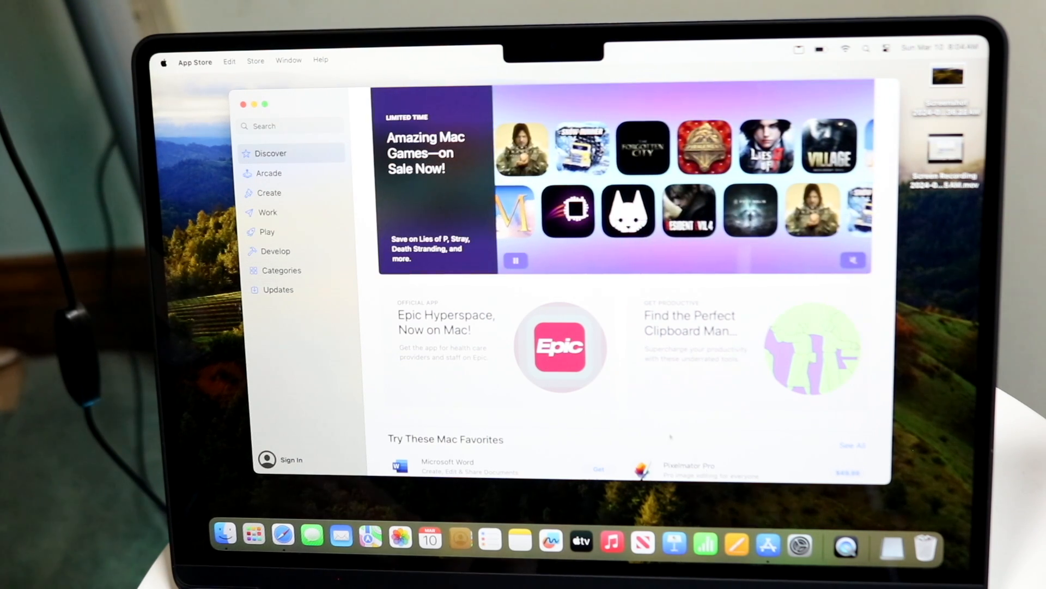
scroll(498, 339, down, 3)
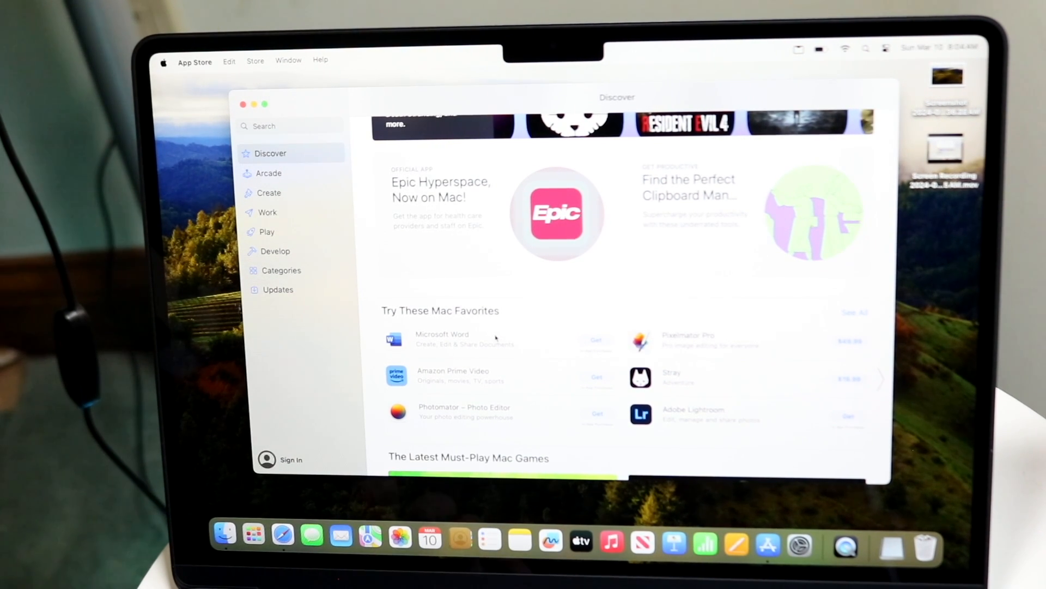
scroll(496, 338, down, 2)
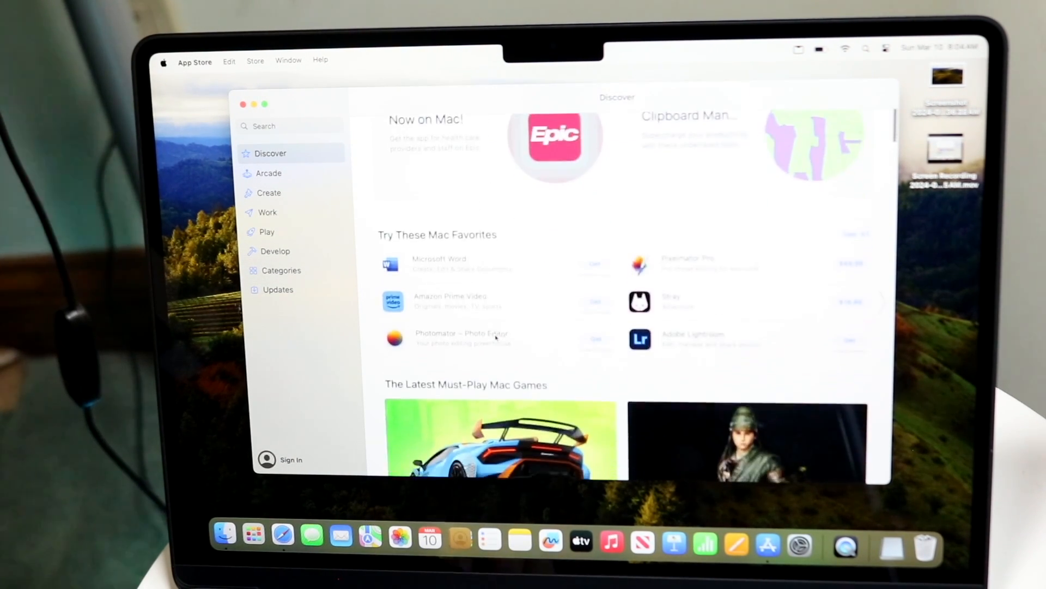
scroll(483, 263, down, 4)
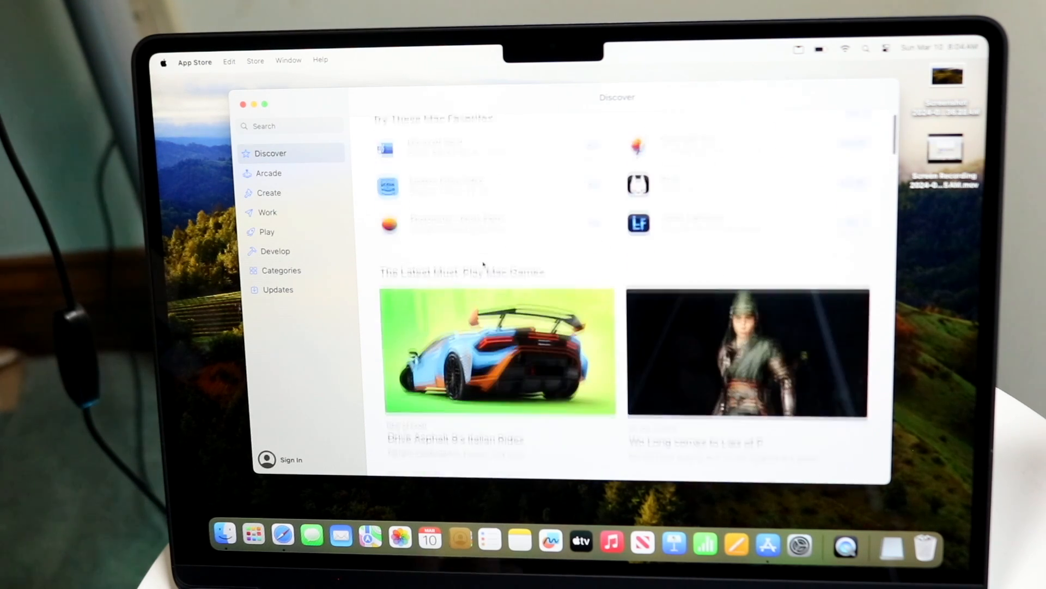
scroll(365, 284, down, 4)
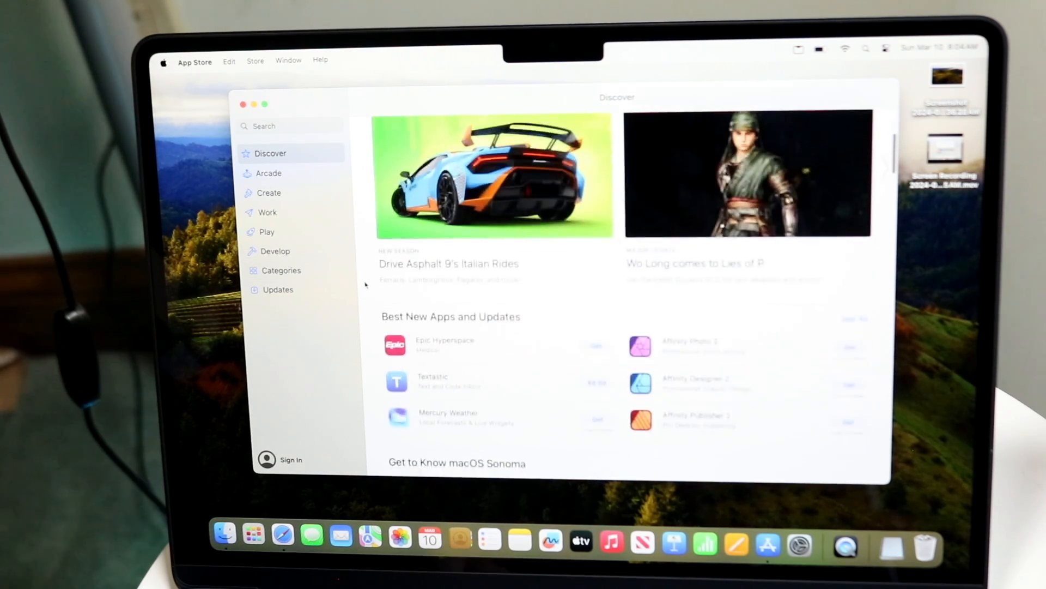
scroll(366, 285, down, 4)
scroll(365, 285, down, 3)
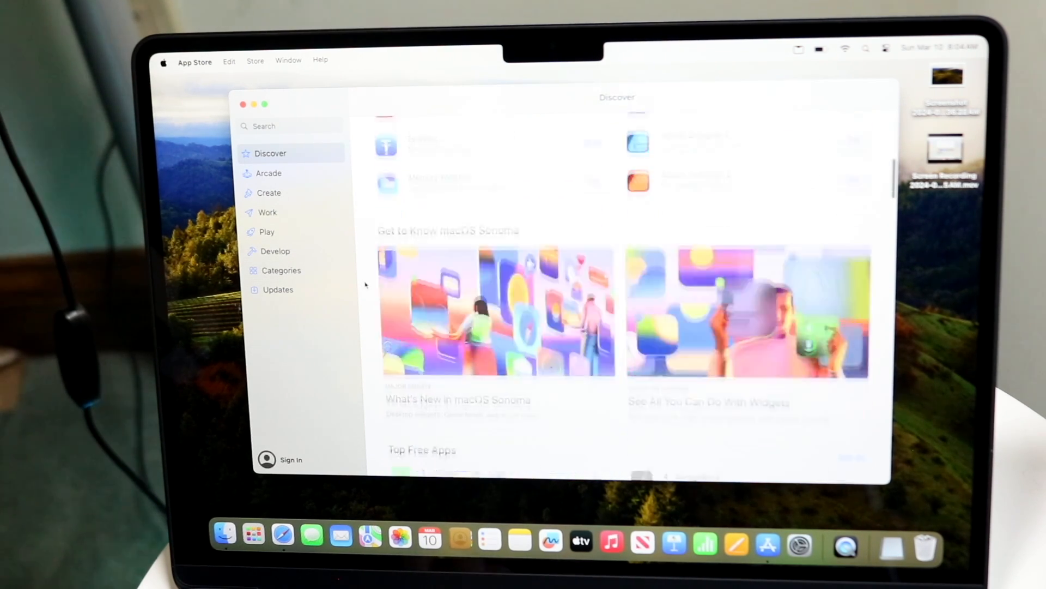
scroll(364, 282, down, 2)
scroll(360, 270, down, 3)
scroll(360, 268, down, 3)
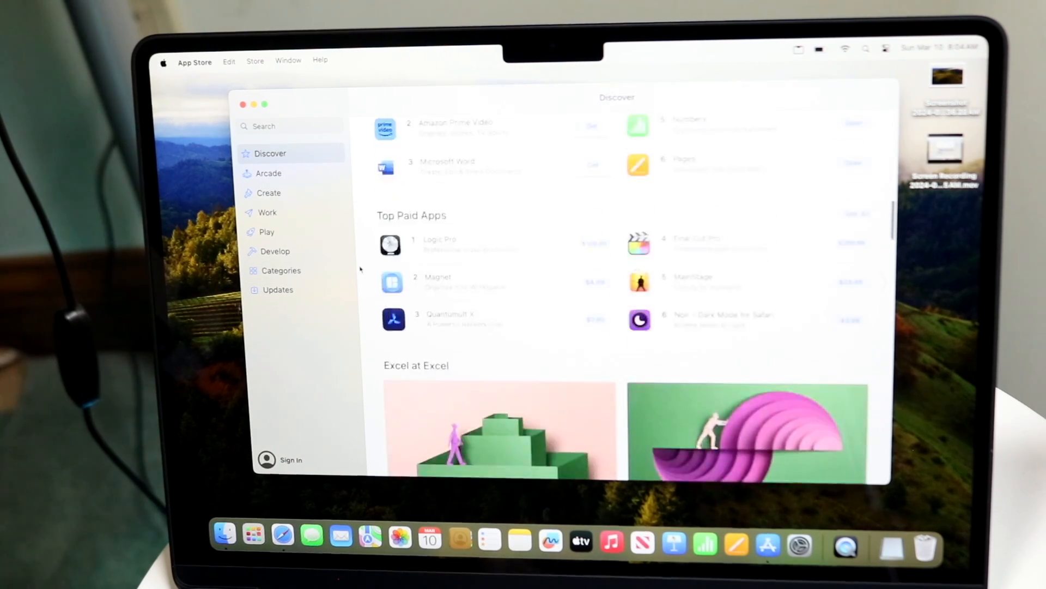
scroll(359, 268, up, 10)
scroll(360, 268, down, 3)
scroll(360, 269, down, 5)
scroll(360, 268, down, 2)
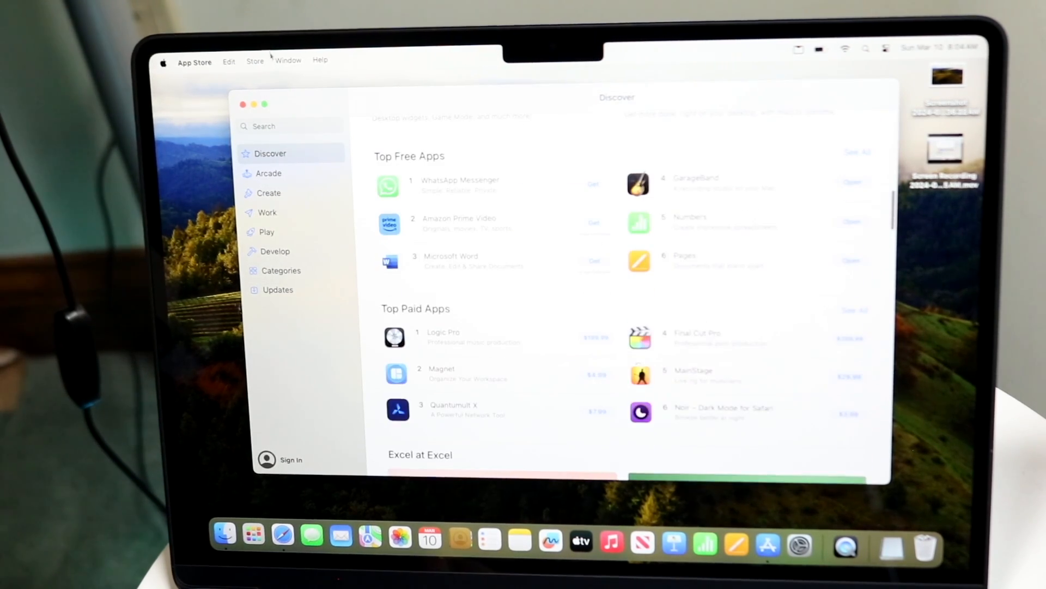
Close the App Store, launch System Settings and show 'Sign in with your Apple ID'
click(299, 125)
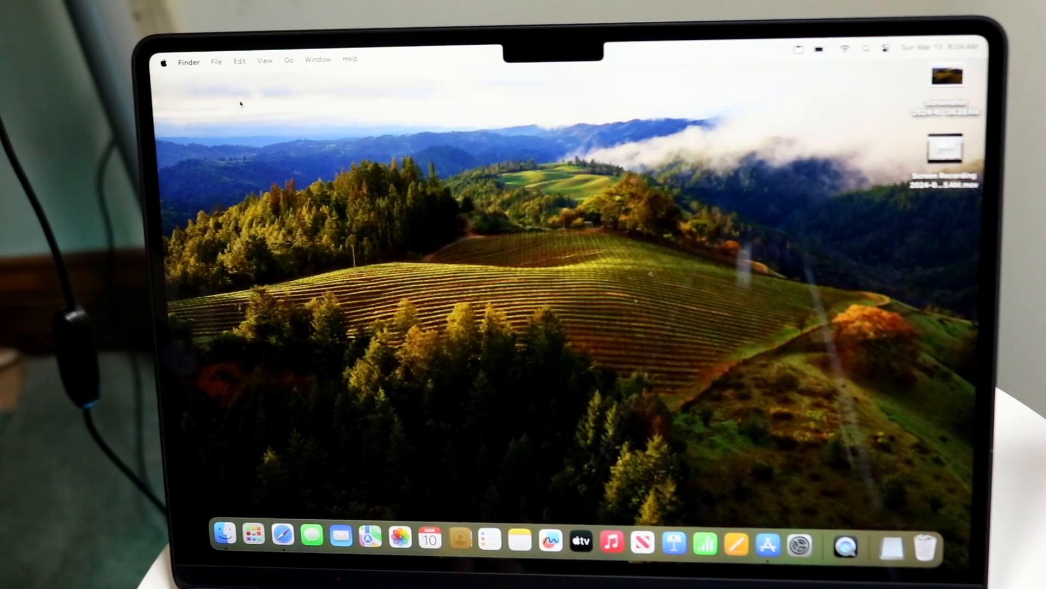
click(799, 546)
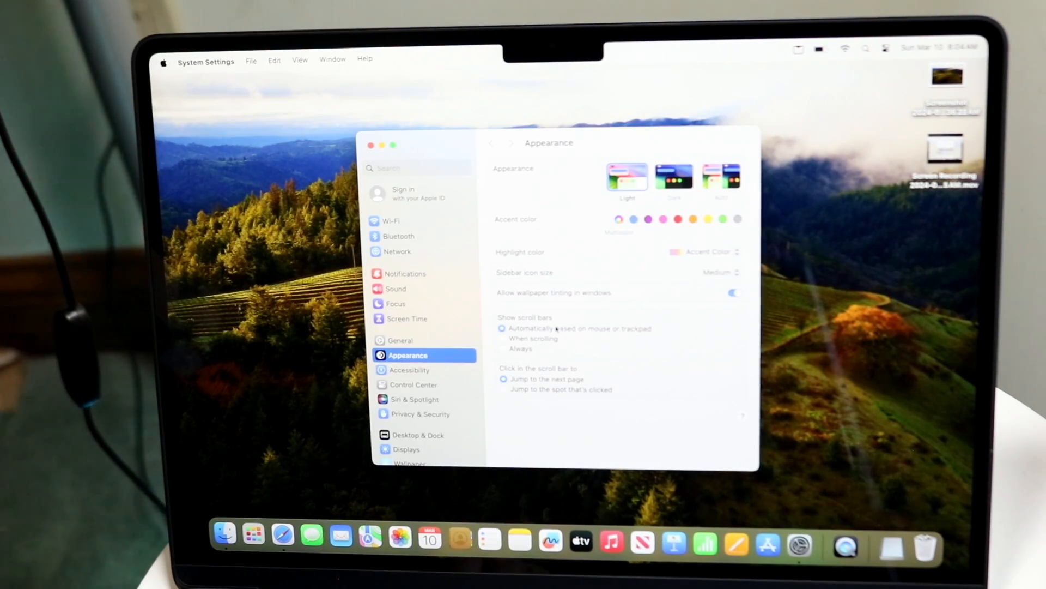
click(418, 194)
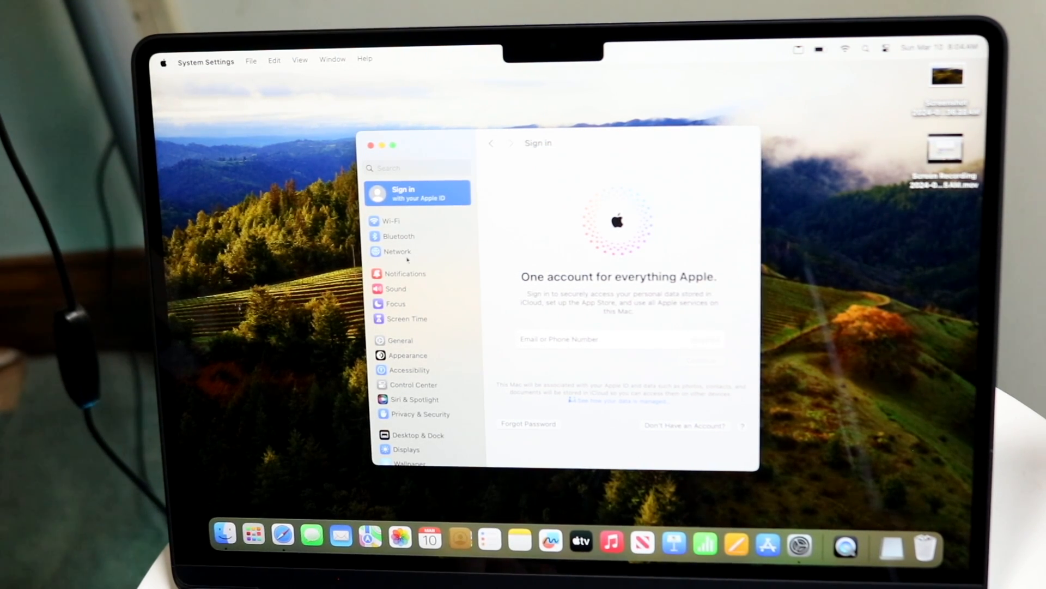
Visit the Bluetooth, Notifications, Sound and Screen Time pages, then land on General
click(400, 236)
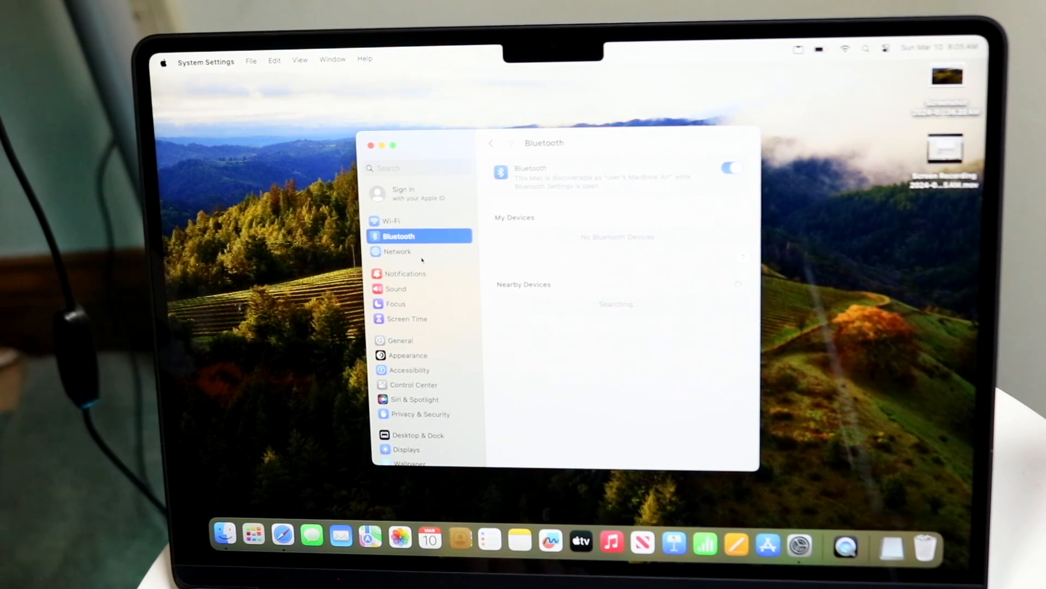
click(392, 275)
scroll(526, 326, down, 3)
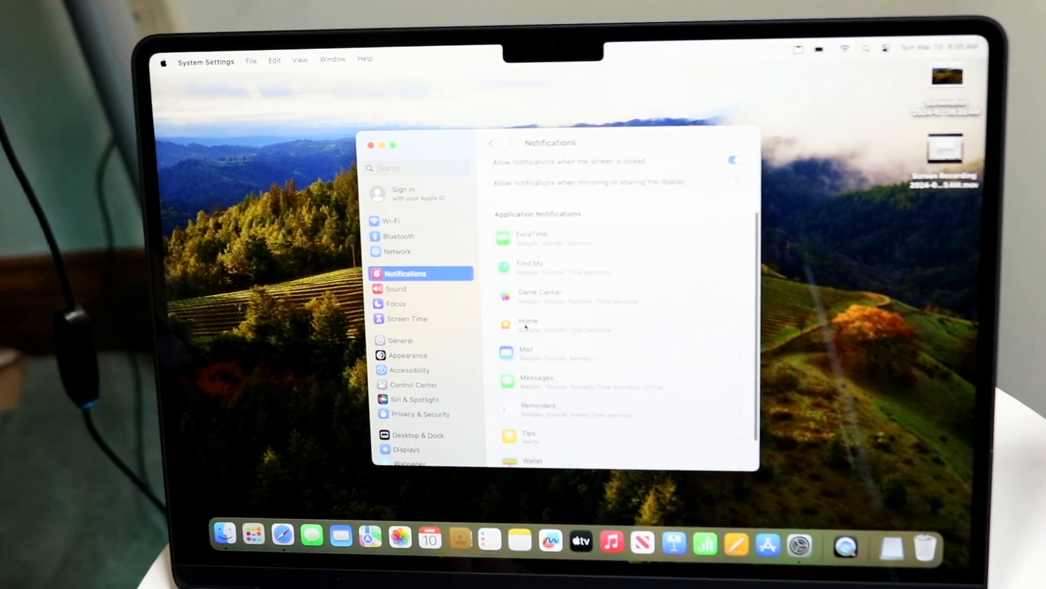
scroll(526, 326, down, 2)
key(F1)
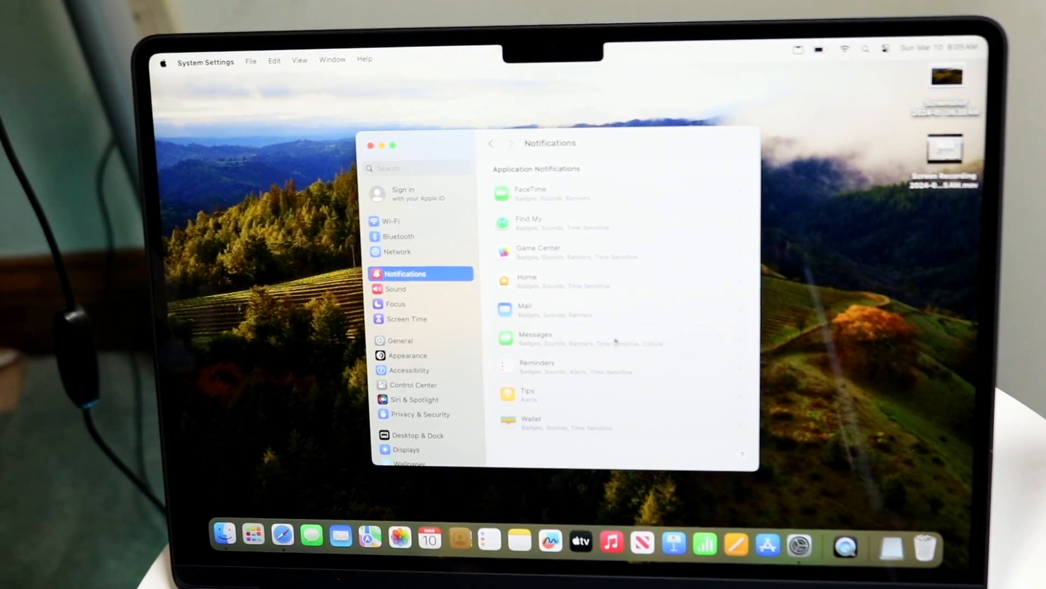
click(425, 290)
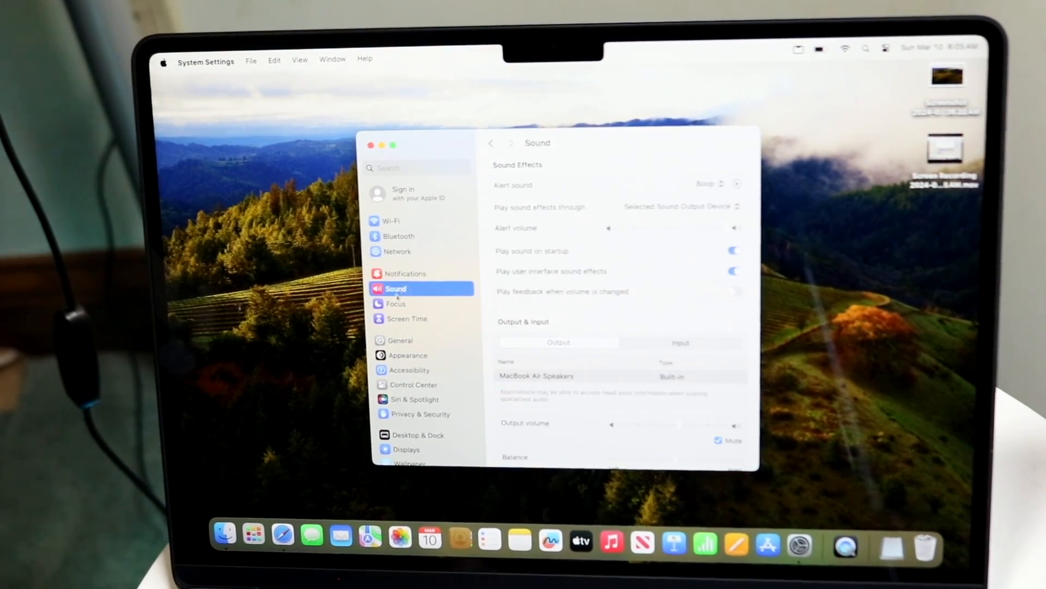
click(397, 304)
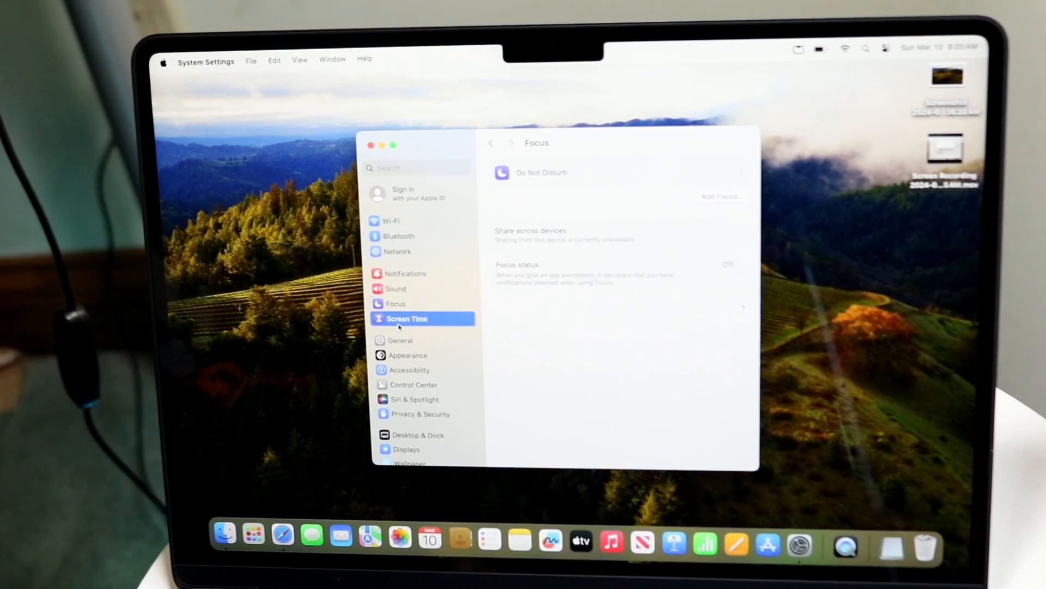
scroll(399, 325, down, 1)
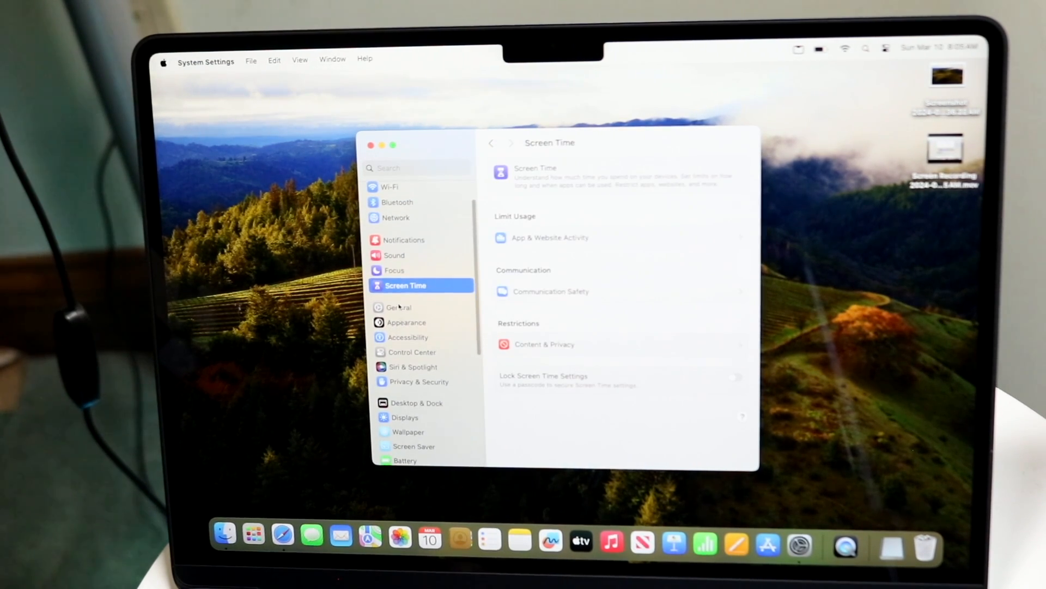
click(400, 307)
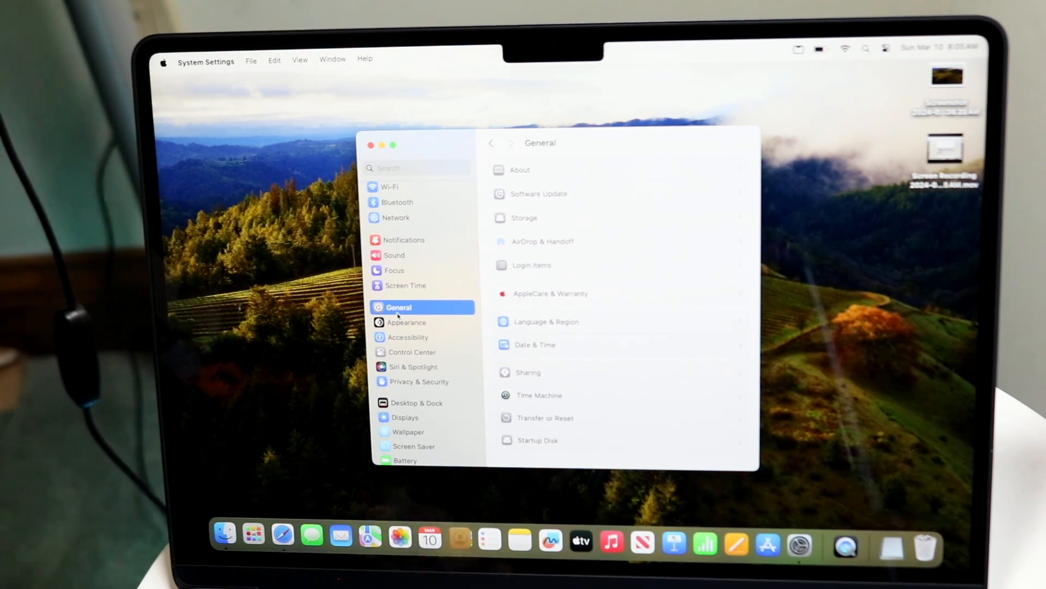
Run Software Update showing macOS Sonoma 14.4 up to date, then return to Appearance
click(500, 197)
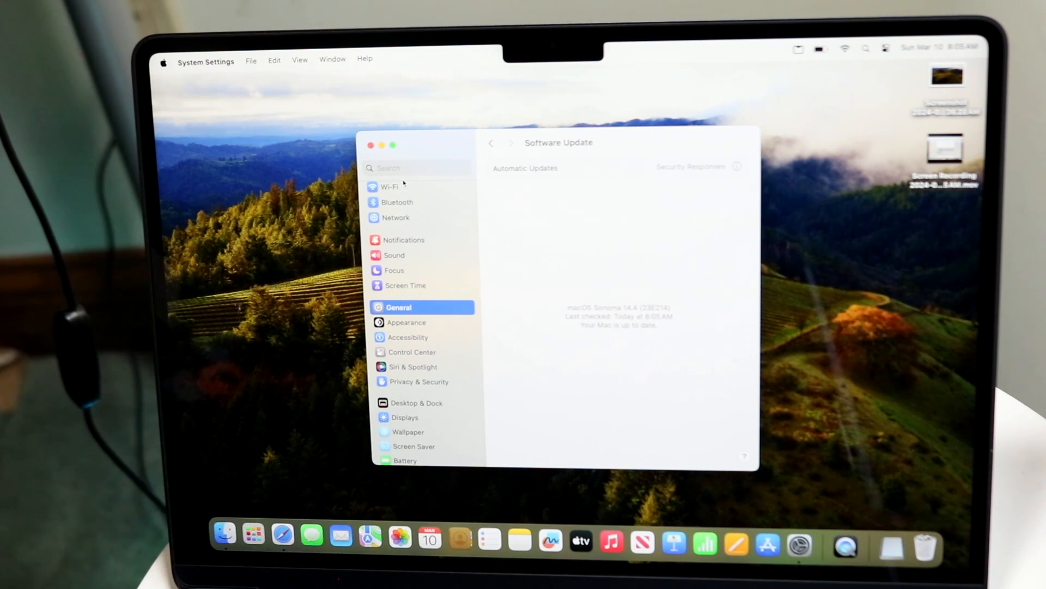
click(395, 323)
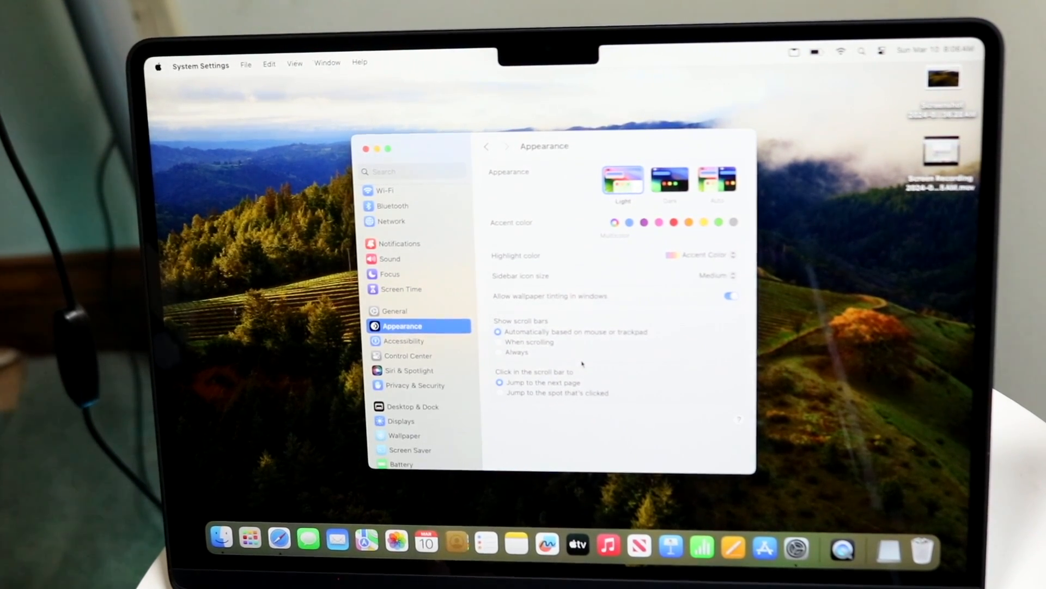
Browse Accessibility > Display options, then move to the Siri & Spotlight page
click(404, 339)
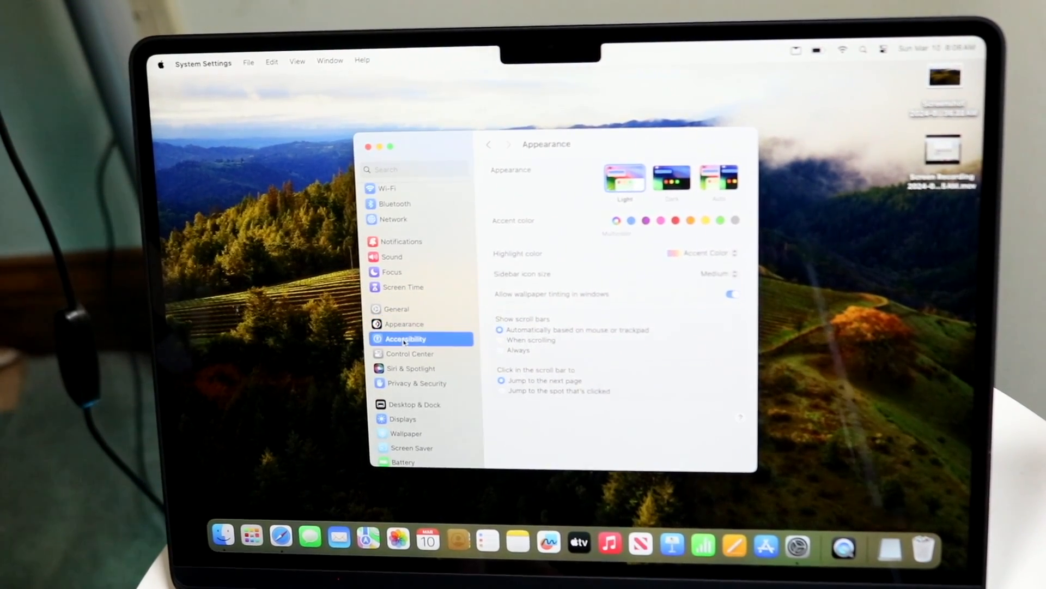
scroll(491, 294, down, 1)
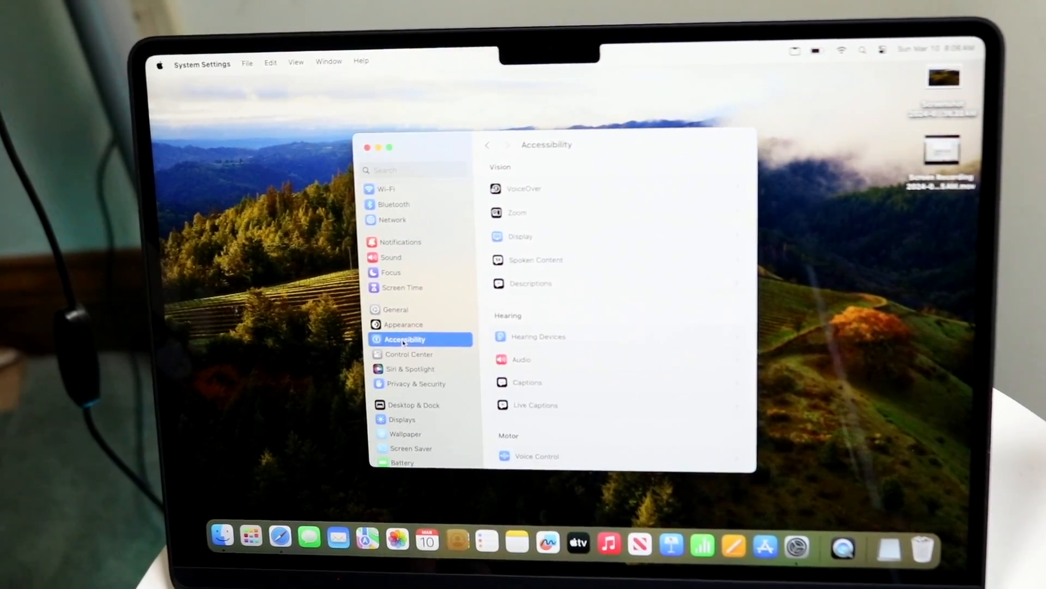
click(537, 233)
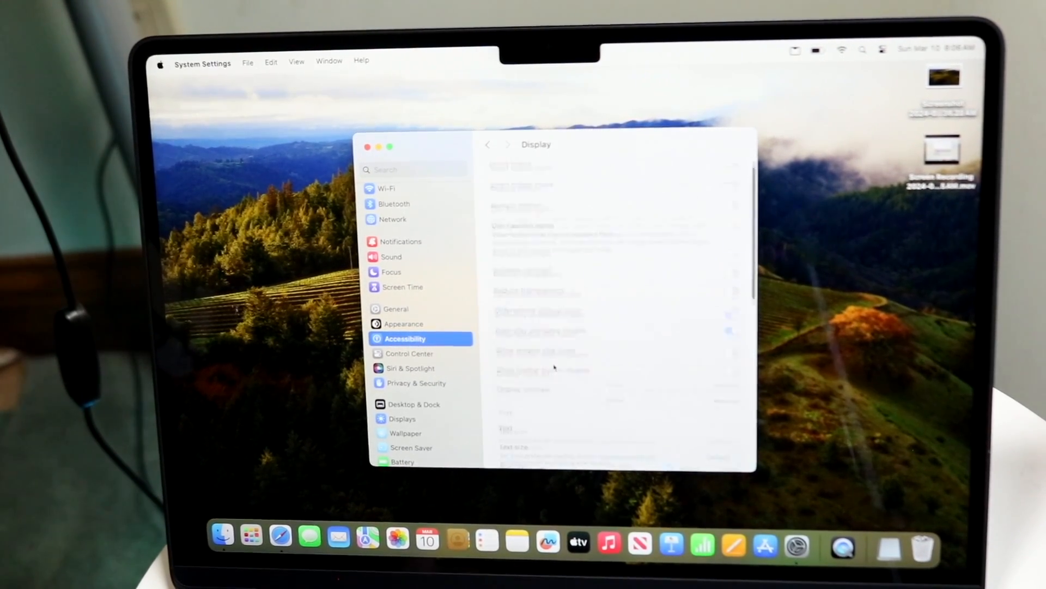
scroll(560, 362, down, 10)
scroll(554, 369, up, 1)
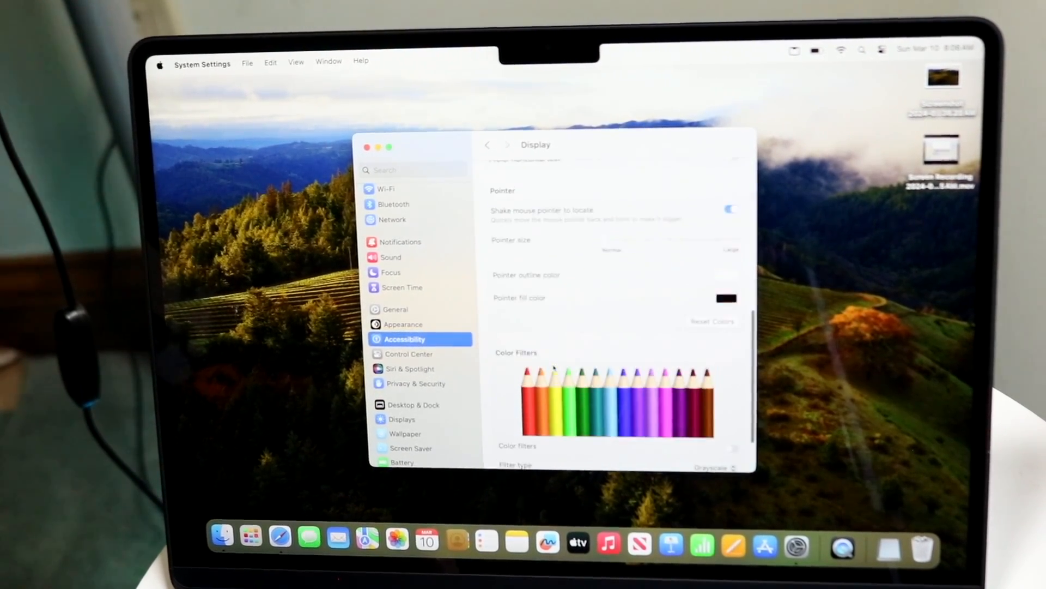
scroll(553, 369, up, 3)
scroll(554, 369, up, 4)
scroll(554, 368, up, 1)
scroll(554, 369, up, 2)
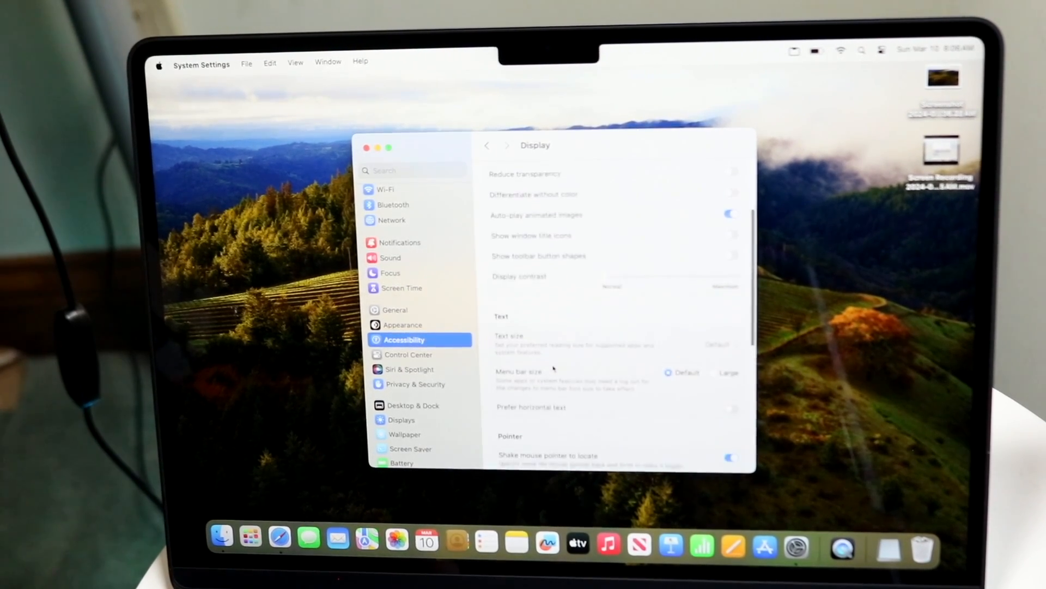
scroll(553, 368, up, 1)
scroll(554, 367, up, 2)
scroll(553, 368, up, 1)
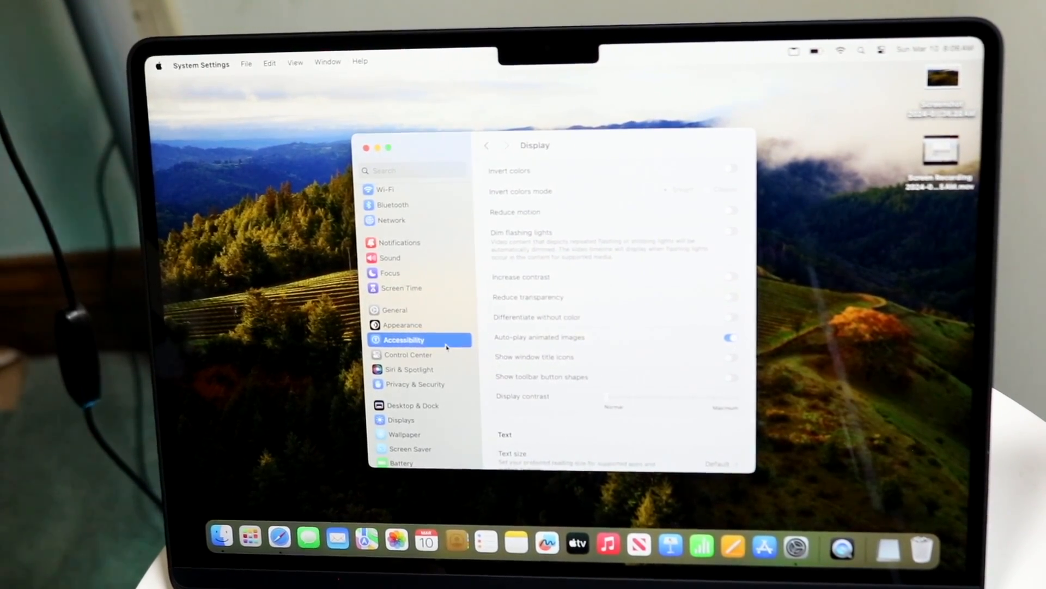
click(440, 370)
scroll(440, 369, down, 2)
scroll(439, 370, down, 2)
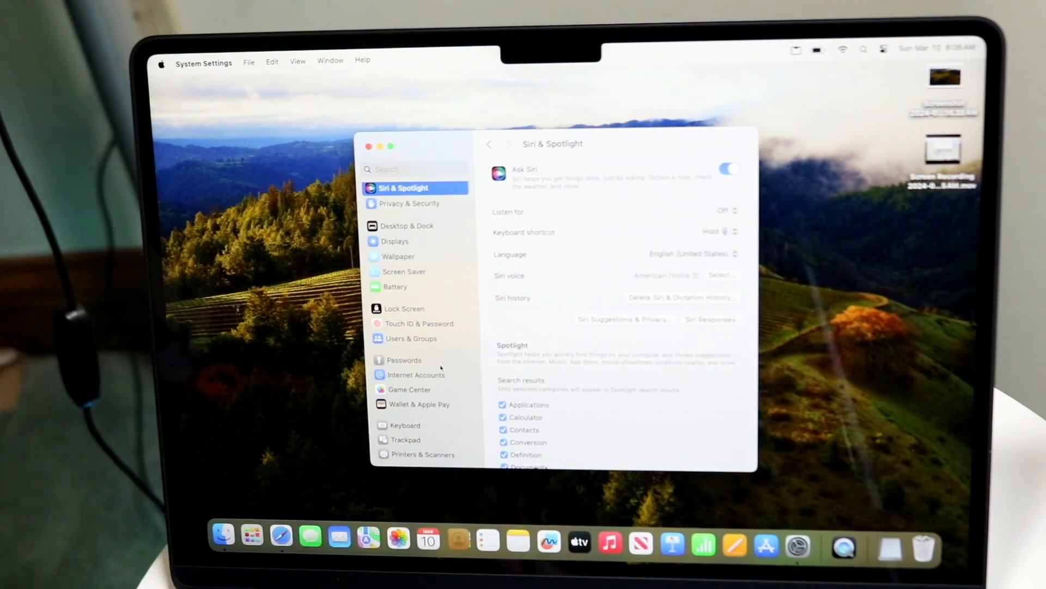
On the Displays page, switch off 'Automatically adjust brightness' for the built-in display
click(397, 240)
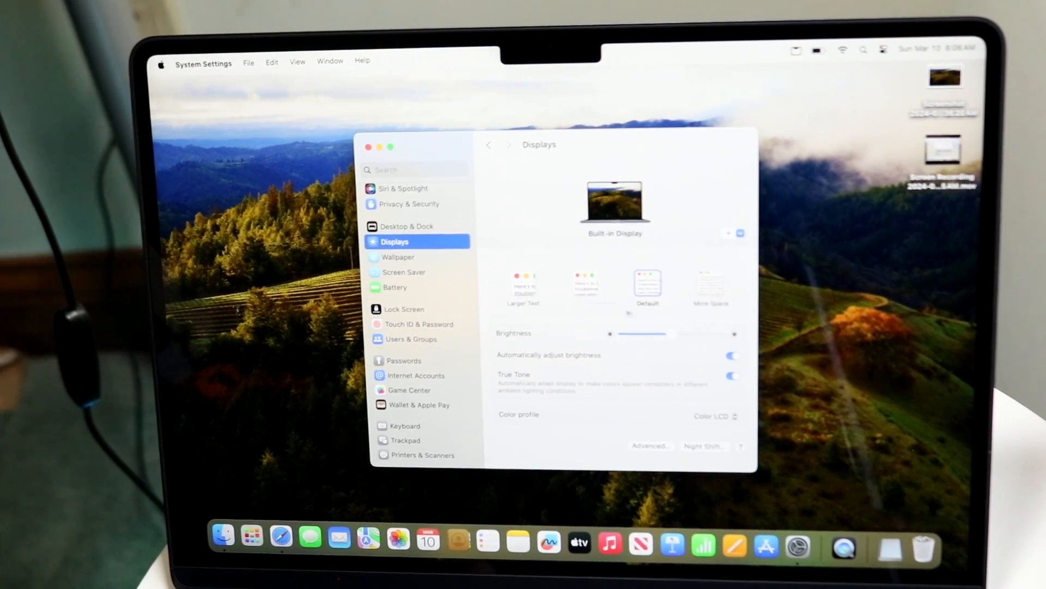
click(732, 356)
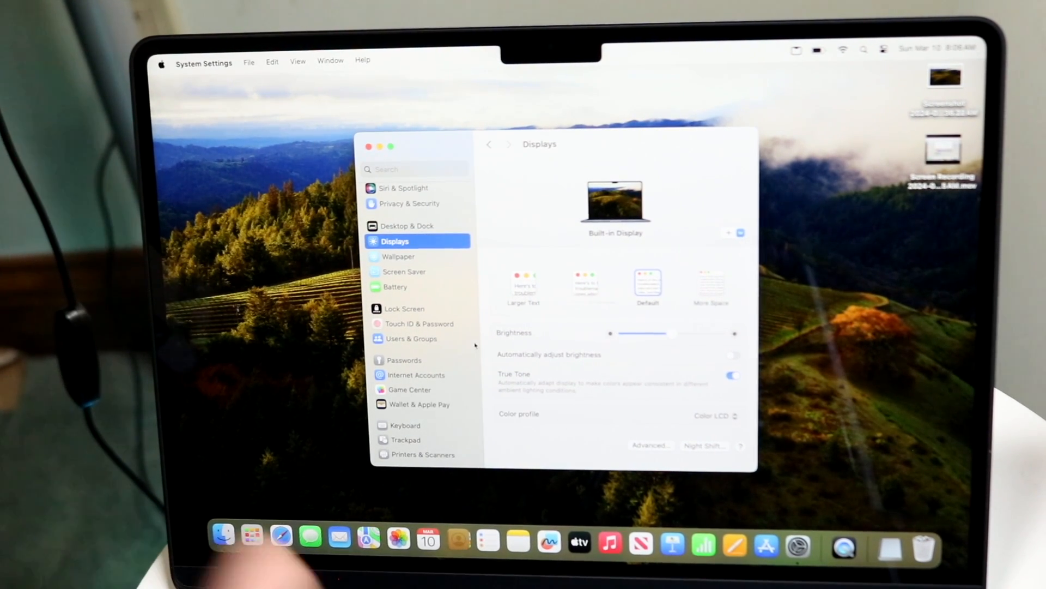
scroll(399, 331, down, 1)
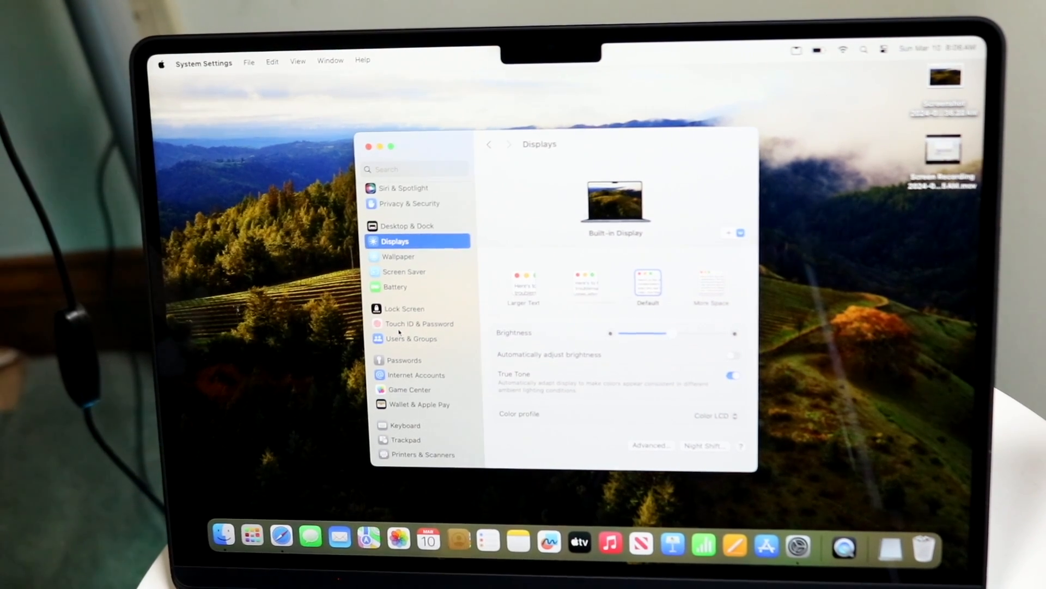
View the Trackpad page, dim the screen with F1, then close System Settings
click(406, 425)
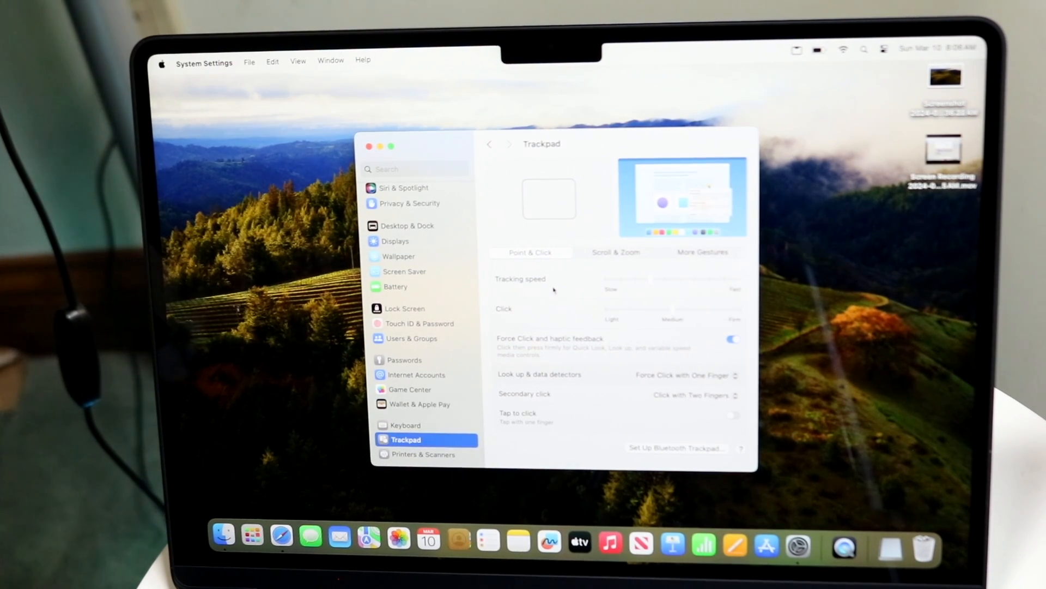
key(F1)
key(F1)
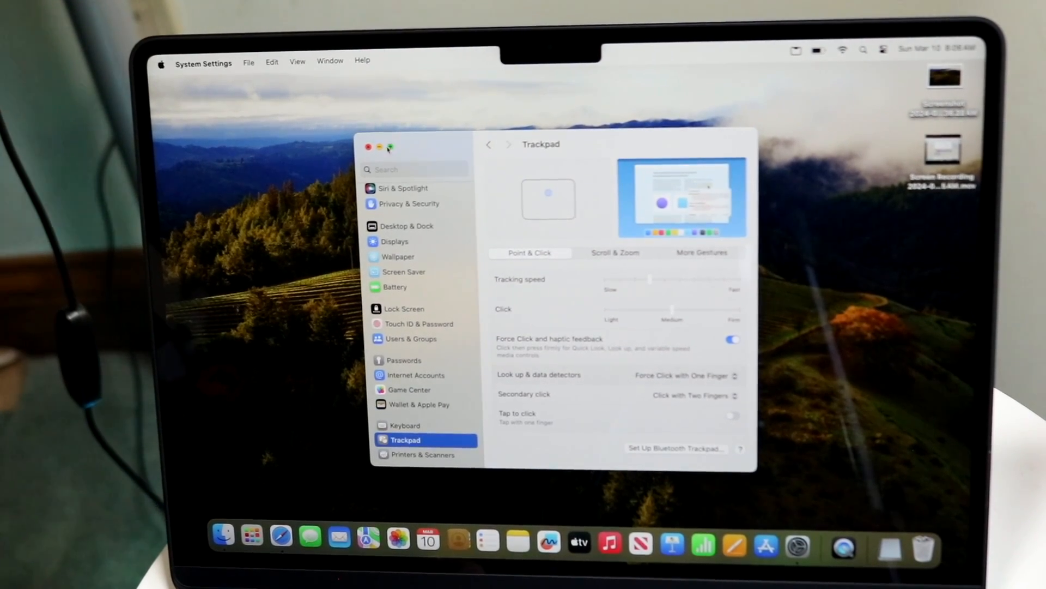
click(369, 148)
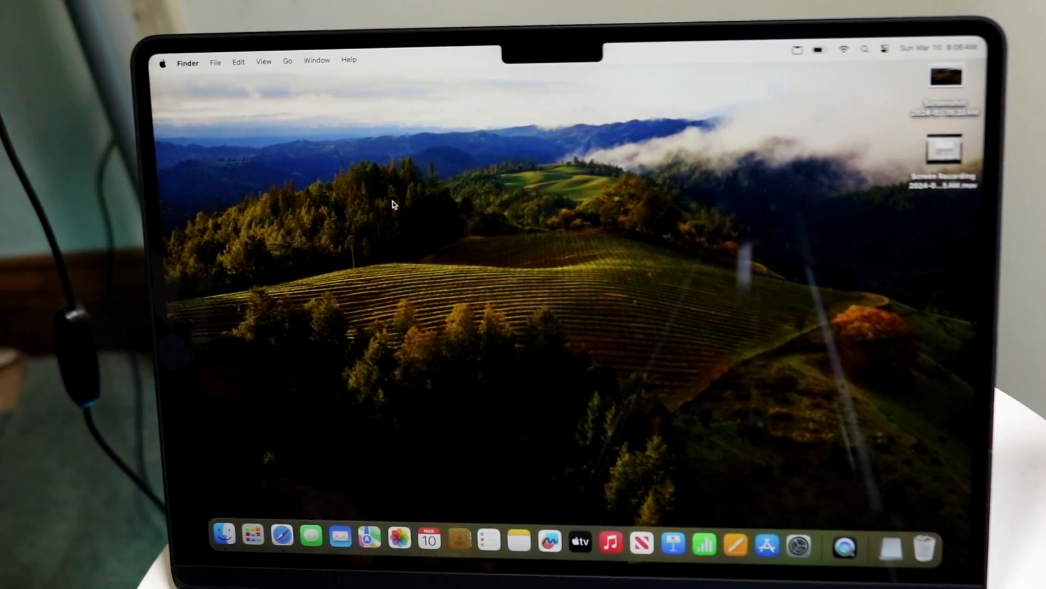
Raise the screen brightness again with F2 on the empty desktop
key(F2)
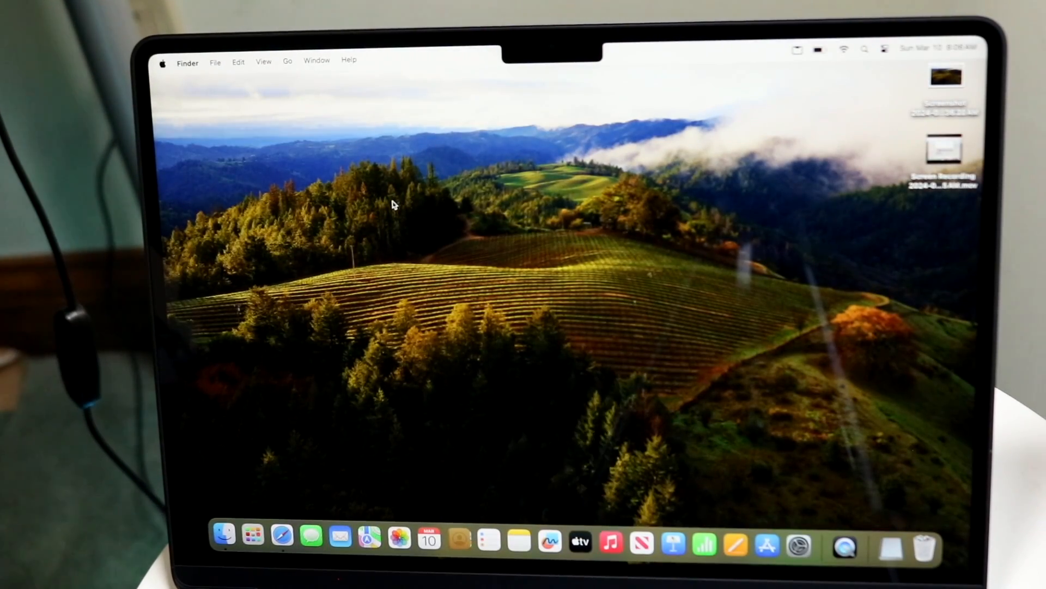